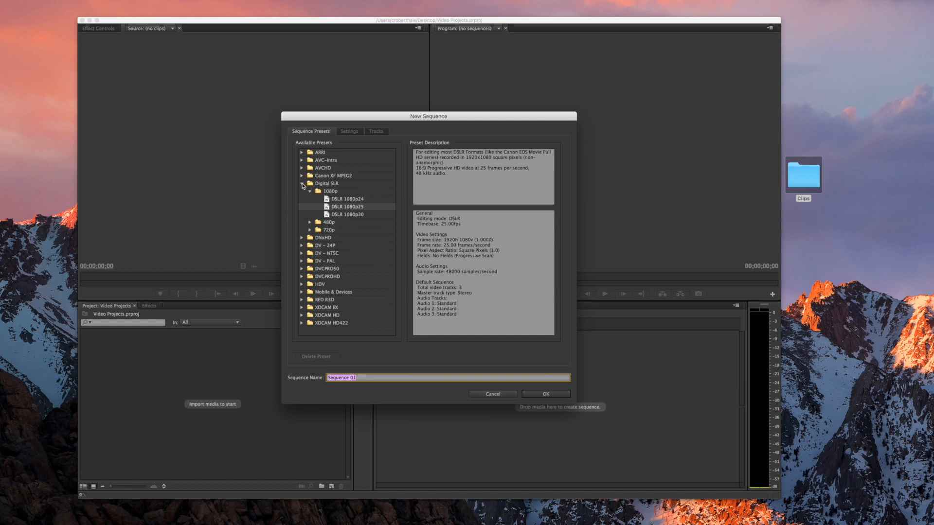
Create a sequence named Sequence 01 from the DSLR 1080p25 preset
left_click(302, 183)
left_click(301, 184)
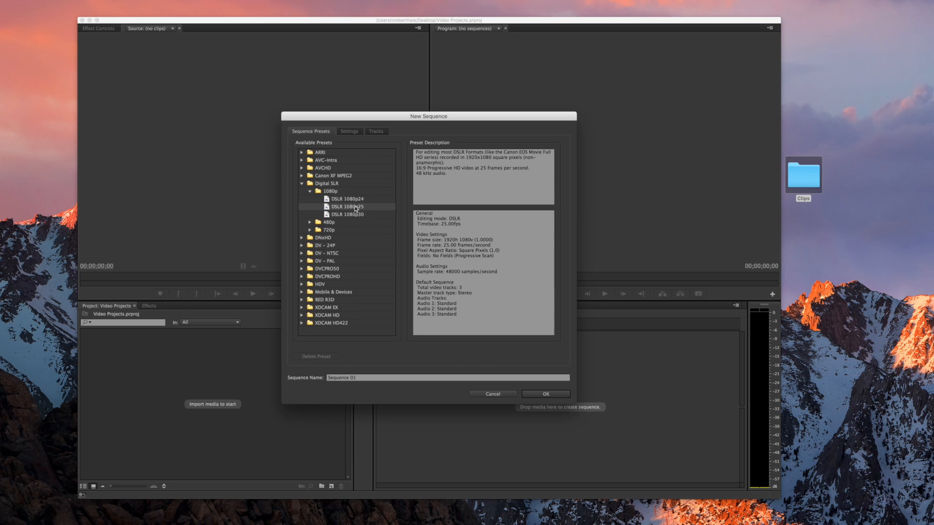
left_click(364, 379)
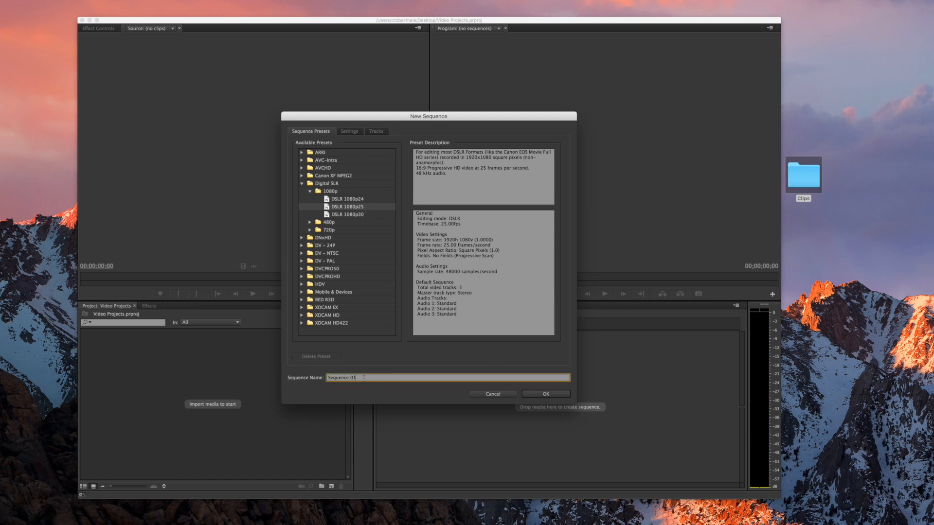
left_click(542, 394)
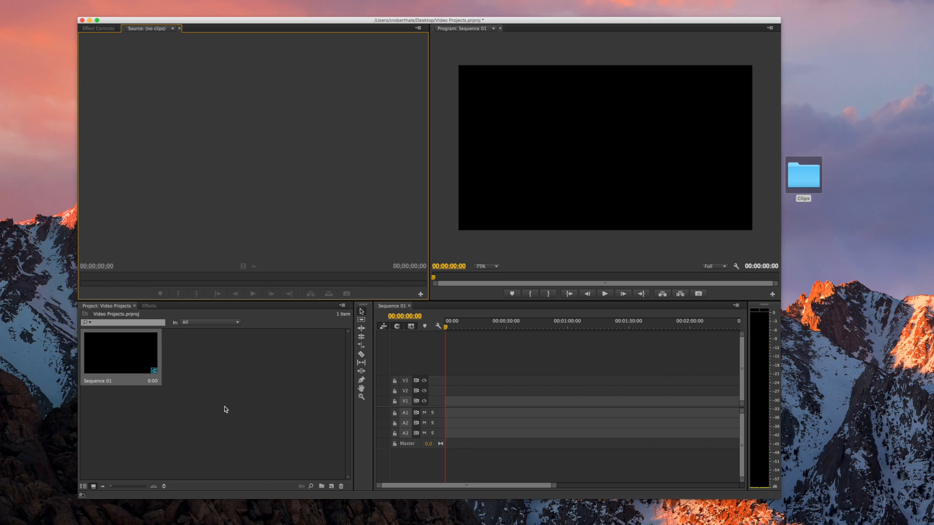
Import MVI_7623, MVI_7638 and MVI_7647.MOV from the Clips folder and load MVI_7623 in Source
double_click(803, 175)
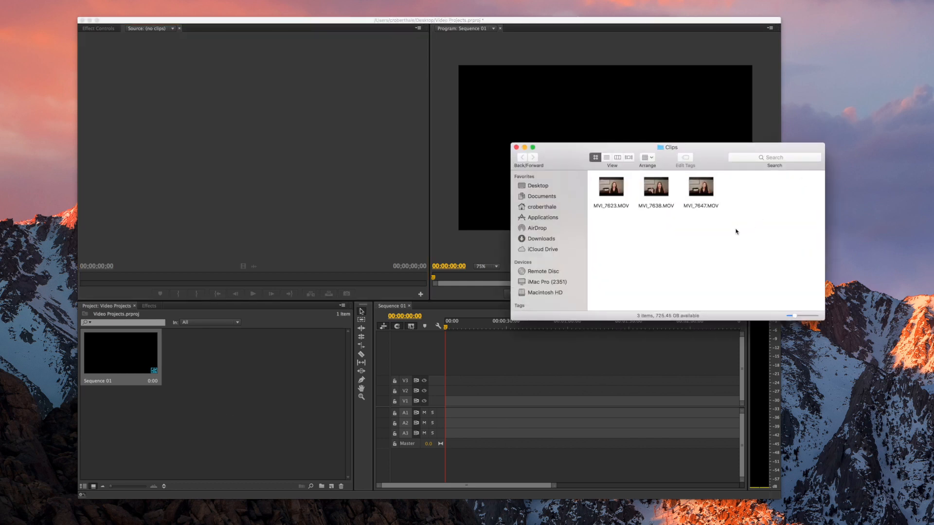
left_click_drag(729, 231, 592, 173)
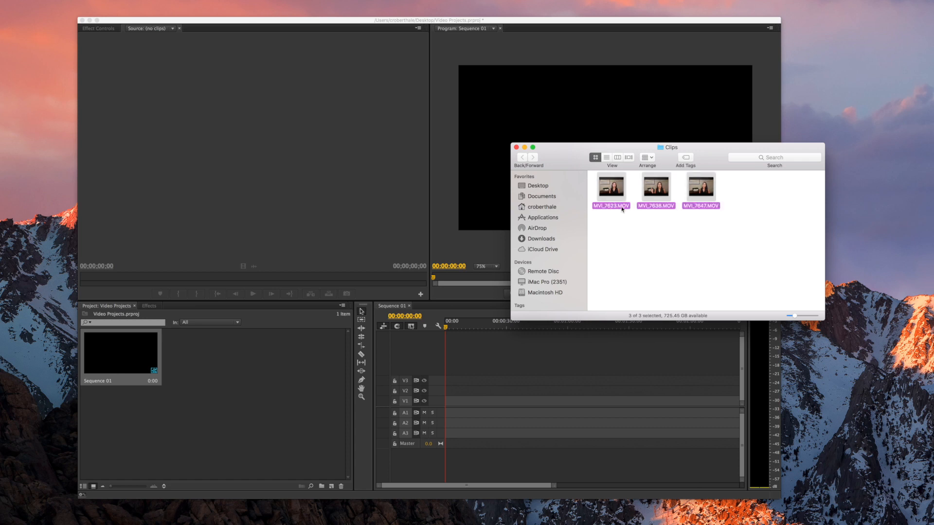
left_click_drag(623, 208, 224, 380)
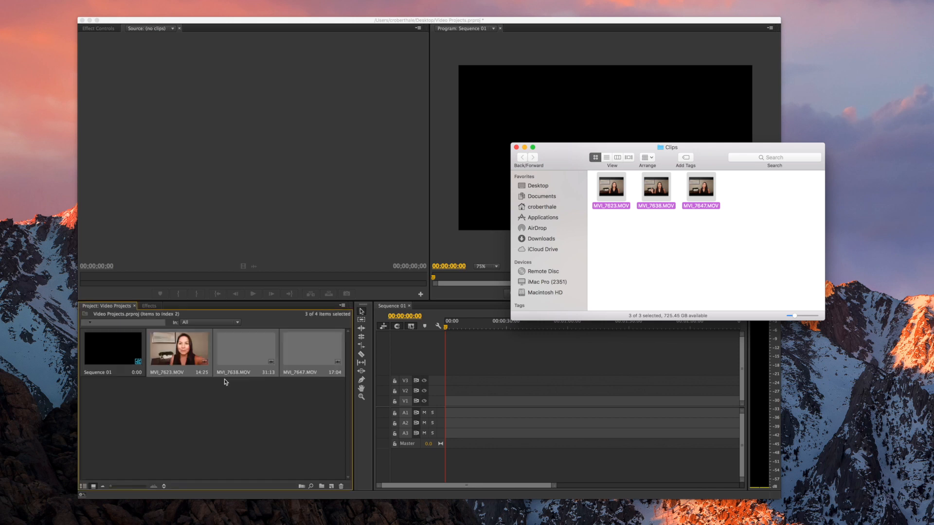
left_click(516, 149)
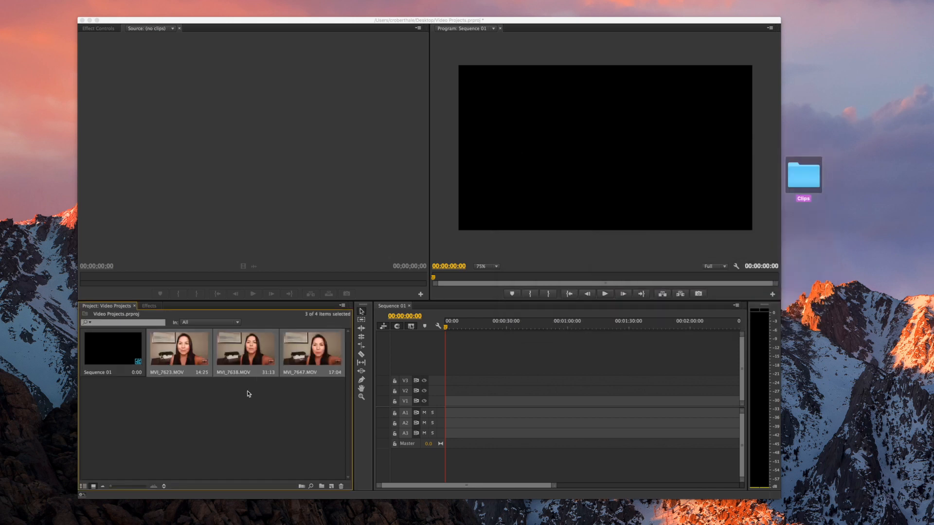
double_click(187, 358)
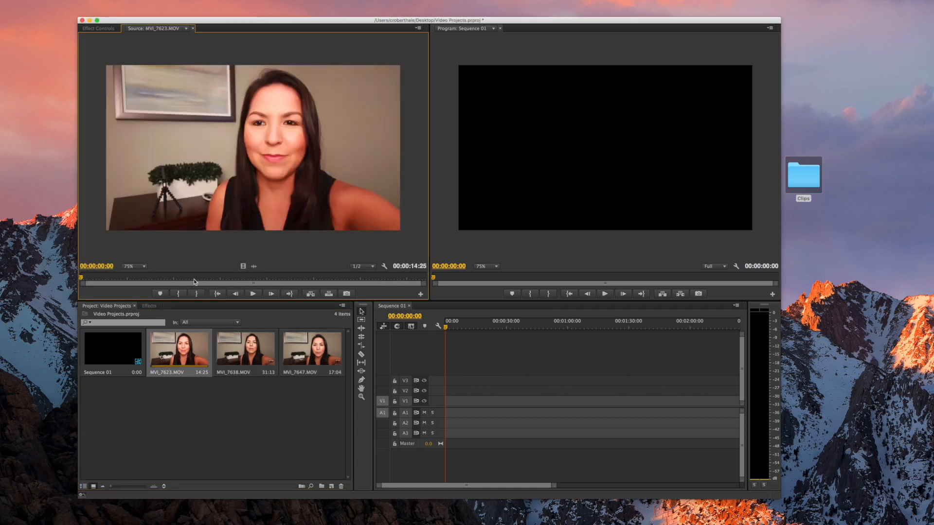
Scrub MVI_7623.MOV in the Source monitor to find a start point near 00:00:05:03
left_click_drag(92, 279, 280, 282)
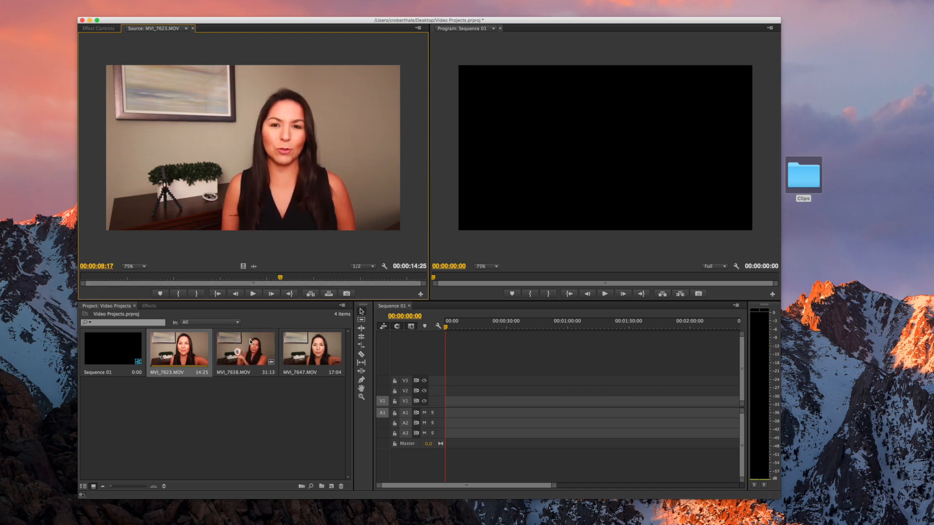
left_click(243, 278)
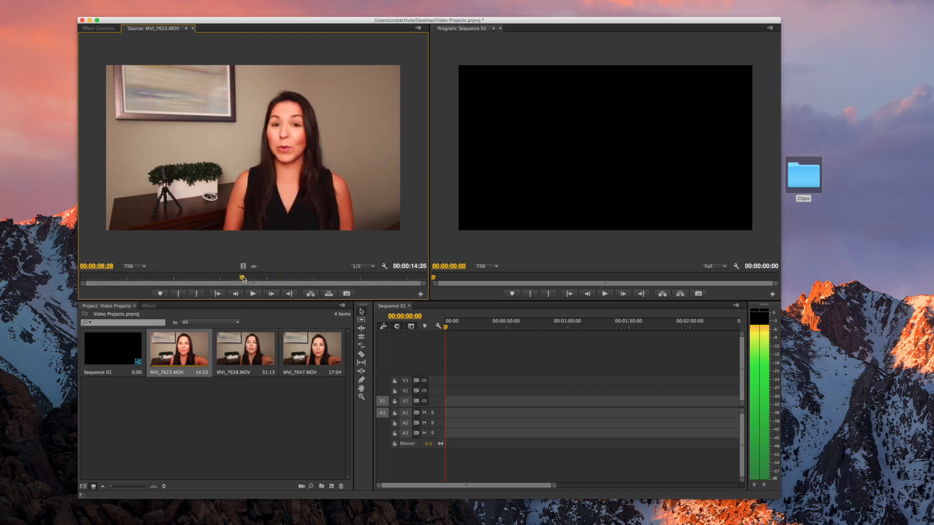
left_click_drag(243, 279, 327, 278)
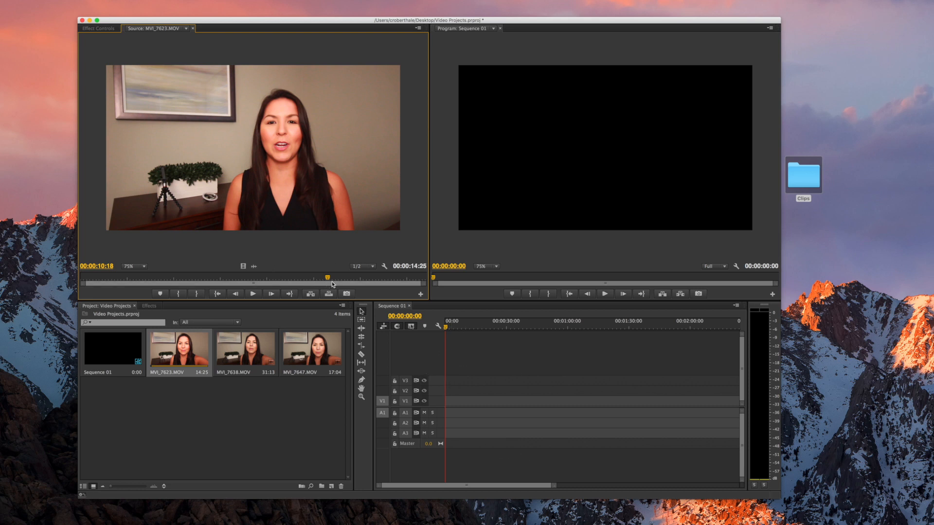
left_click_drag(328, 279, 171, 279)
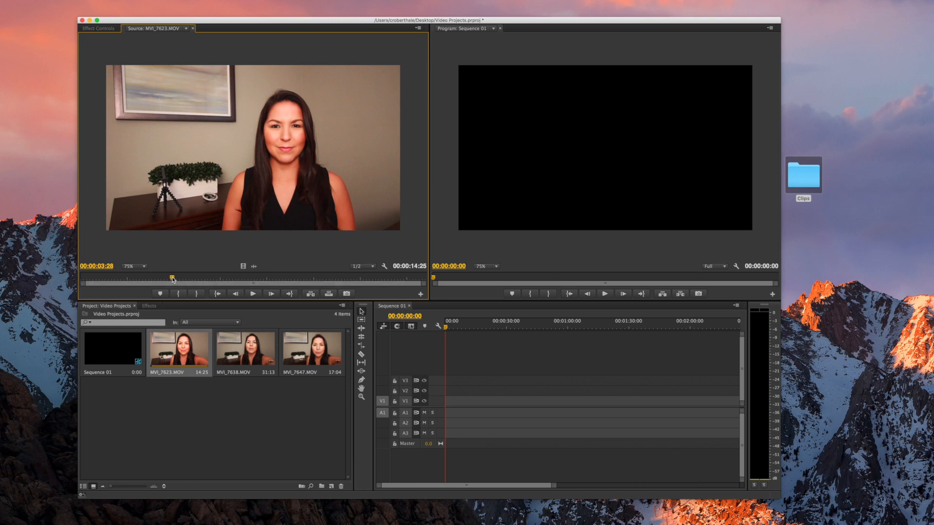
mouse_move(172, 279)
left_mouse_down()
mouse_move(261, 279)
mouse_move(151, 281)
mouse_move(197, 283)
mouse_move(180, 286)
left_mouse_up()
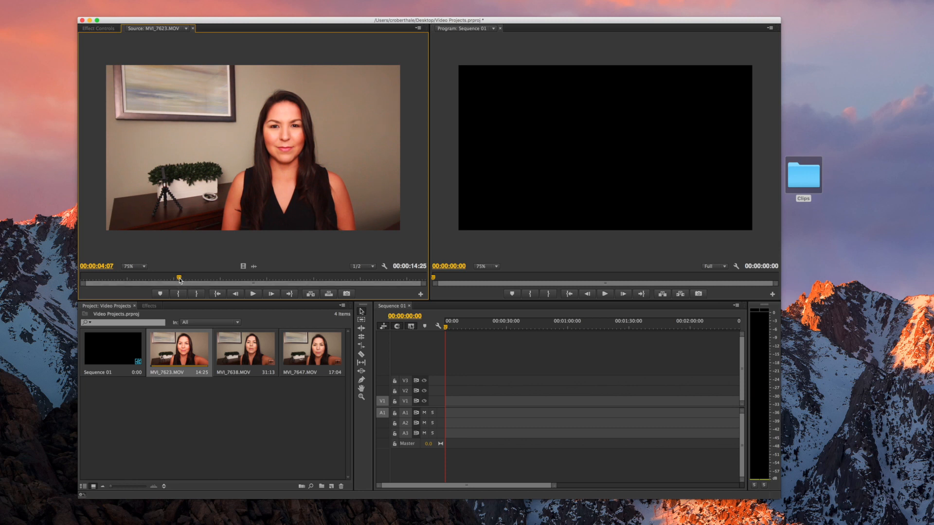
left_click_drag(179, 279, 199, 281)
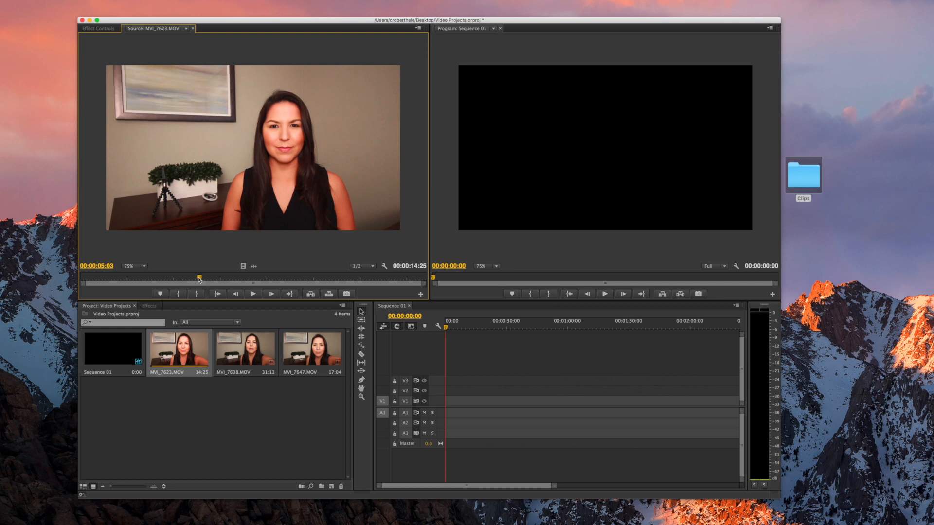
Mark MVI_7623's In at 00:00:05:03 and Out at 00:00:12:03, a 7:01 section
left_click(179, 294)
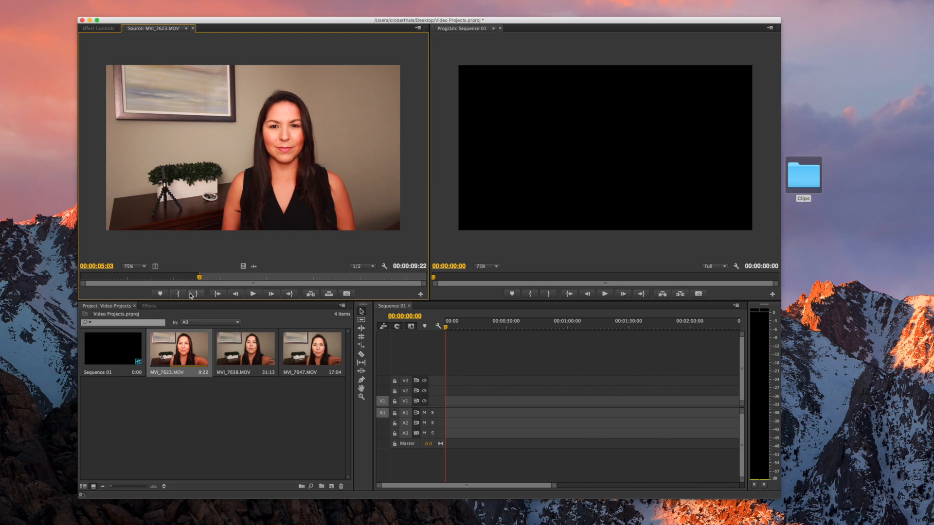
left_click(254, 295)
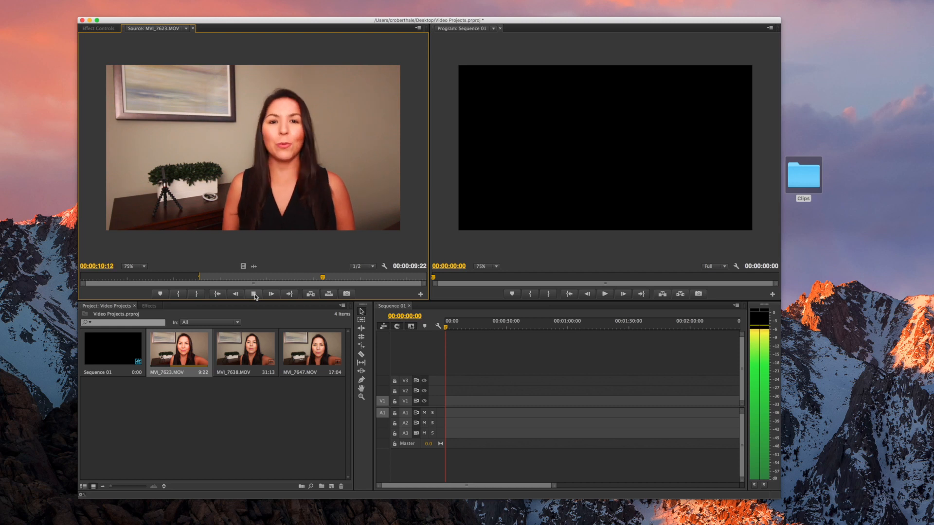
left_click(254, 295)
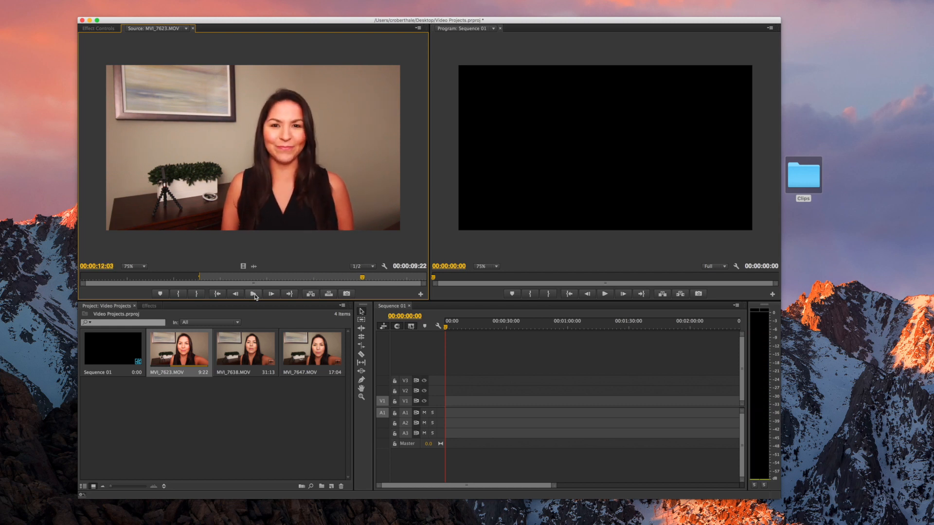
left_click(198, 295)
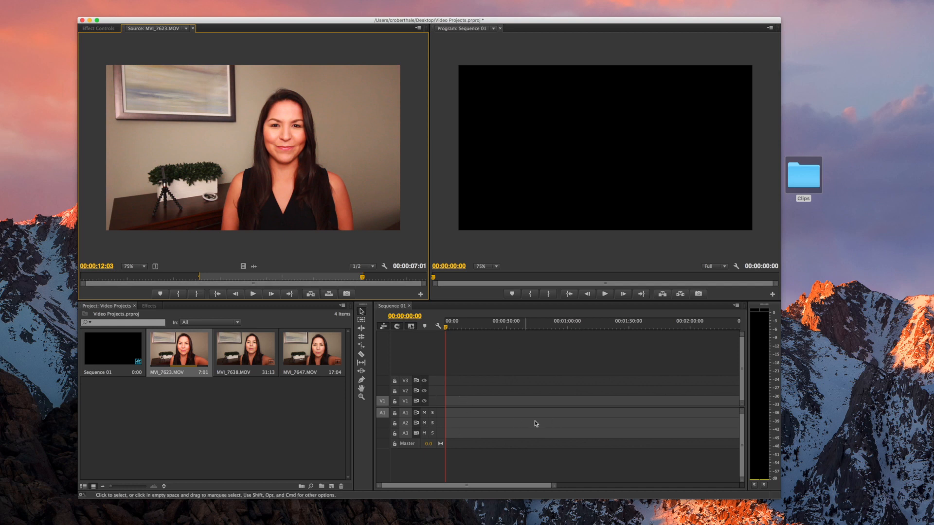
Insert the trimmed MVI_7623 clip at 00:00 in Sequence 01 and zoom the timeline
left_click(310, 295)
left_click_drag(460, 329, 450, 330)
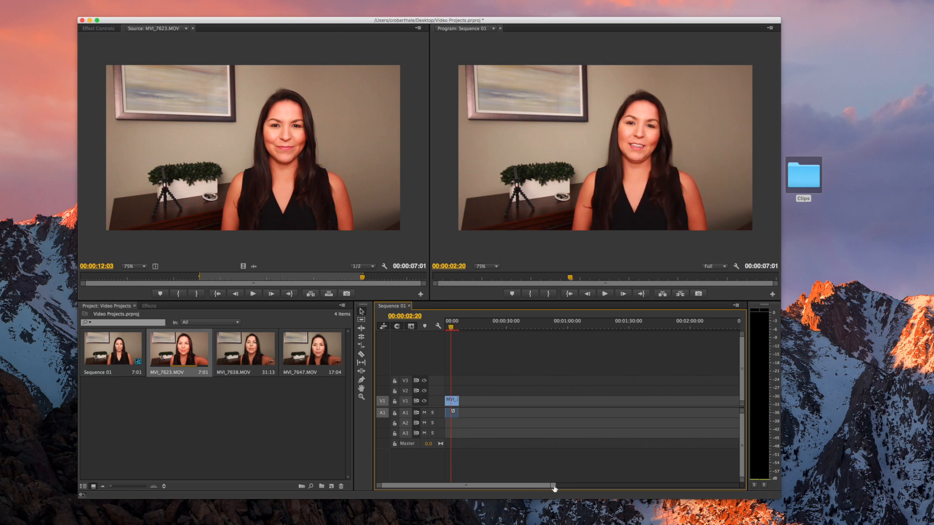
mouse_move(416, 488)
left_mouse_down()
mouse_move(607, 488)
mouse_move(401, 489)
left_mouse_up()
left_click_drag(553, 487, 596, 491)
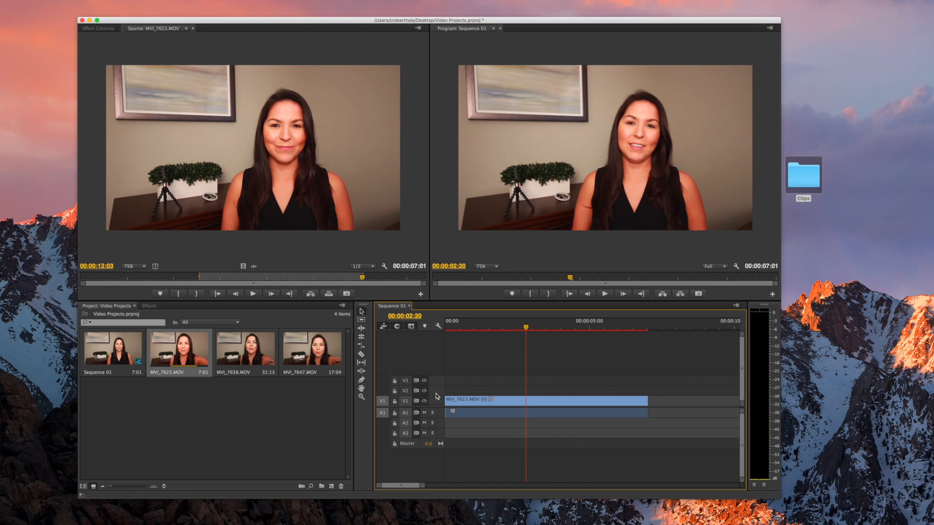
Enlarge the V1 and A1 tracks, play the edit, and return to 00:00:03:20
left_click_drag(436, 397, 438, 386)
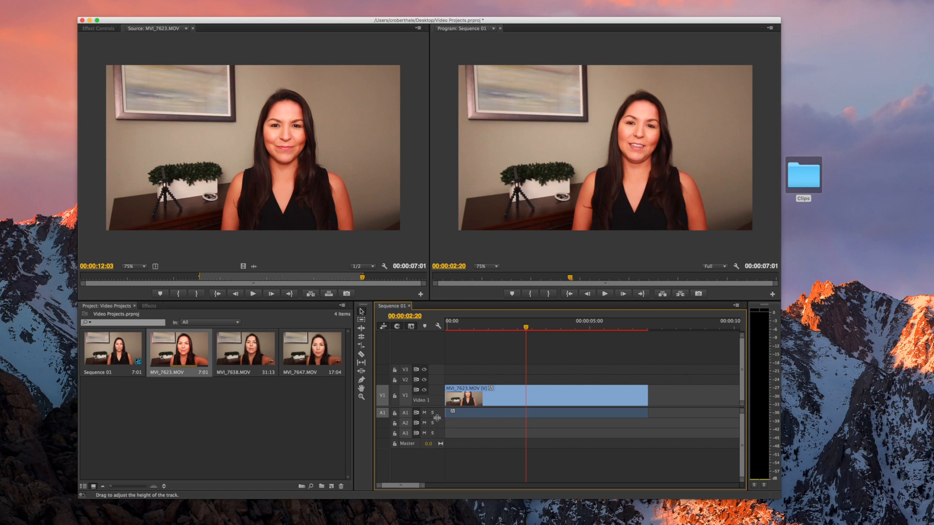
left_click_drag(437, 417, 436, 433)
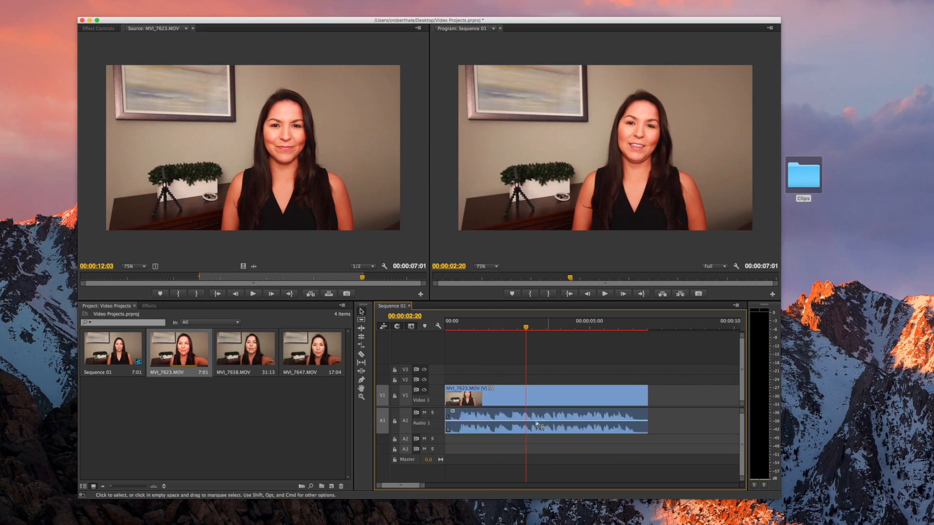
key("space")
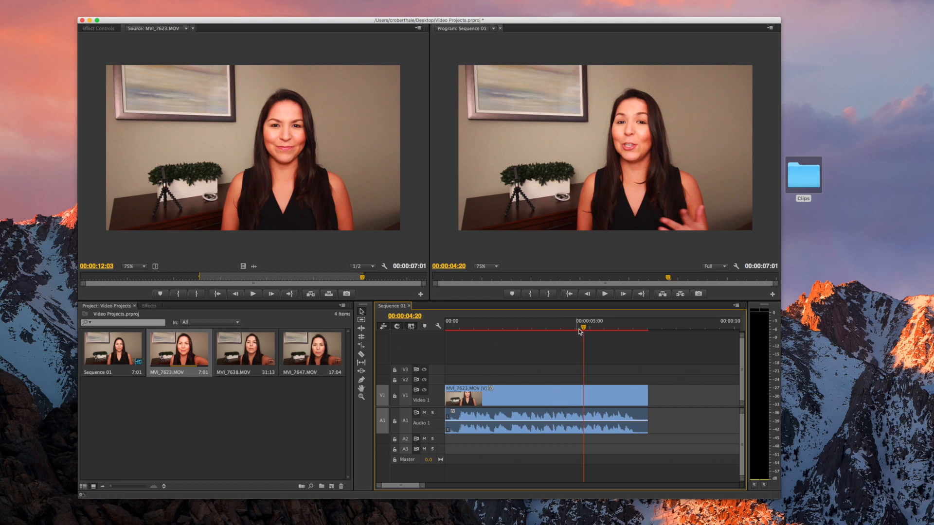
left_click_drag(585, 329, 555, 329)
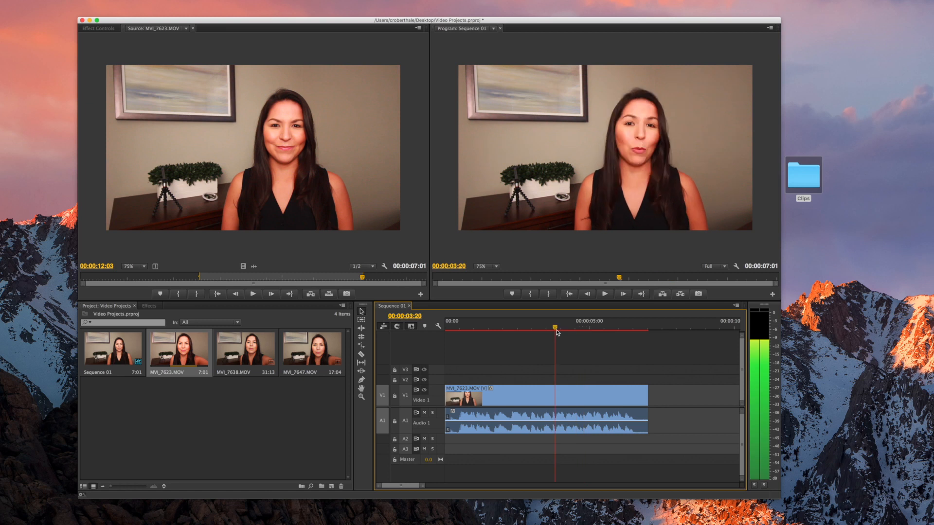
Load MVI_7638.MOV, set its In point at 00:00:04:07, and play from there
double_click(246, 365)
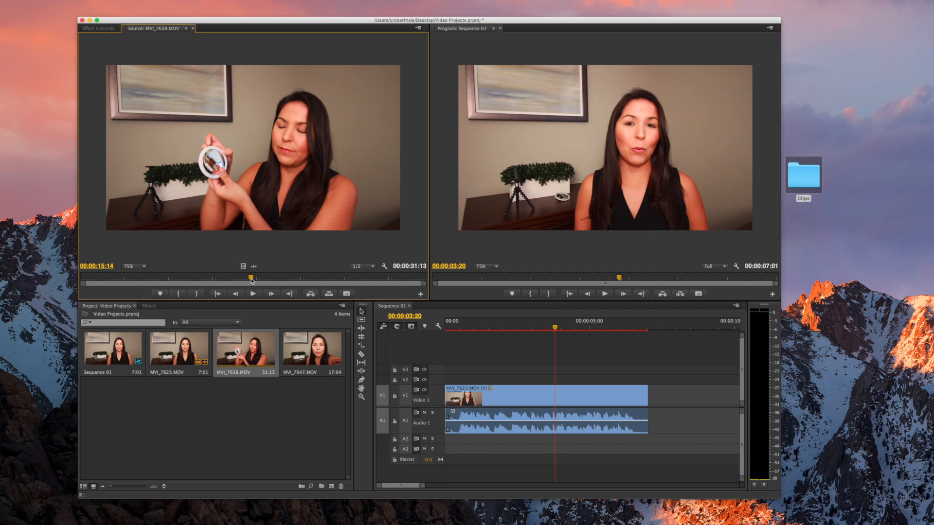
left_click_drag(251, 279, 127, 279)
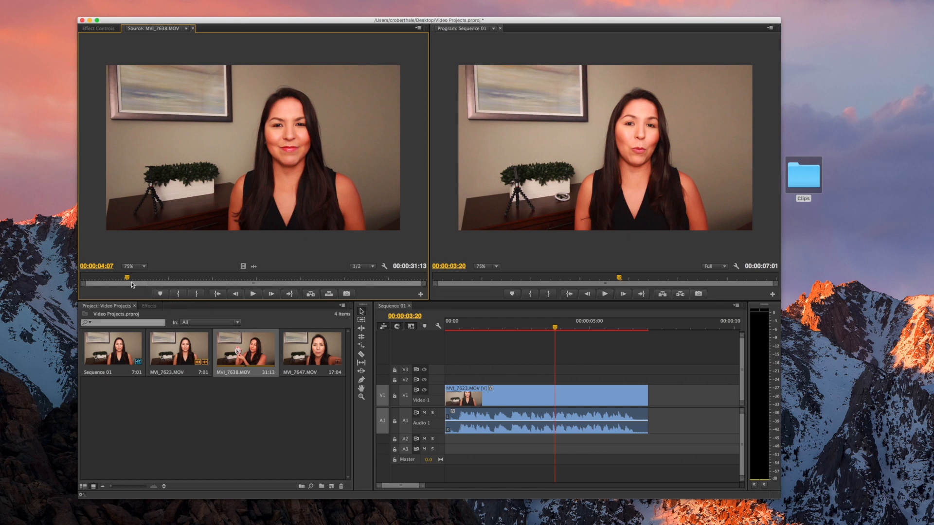
key("i")
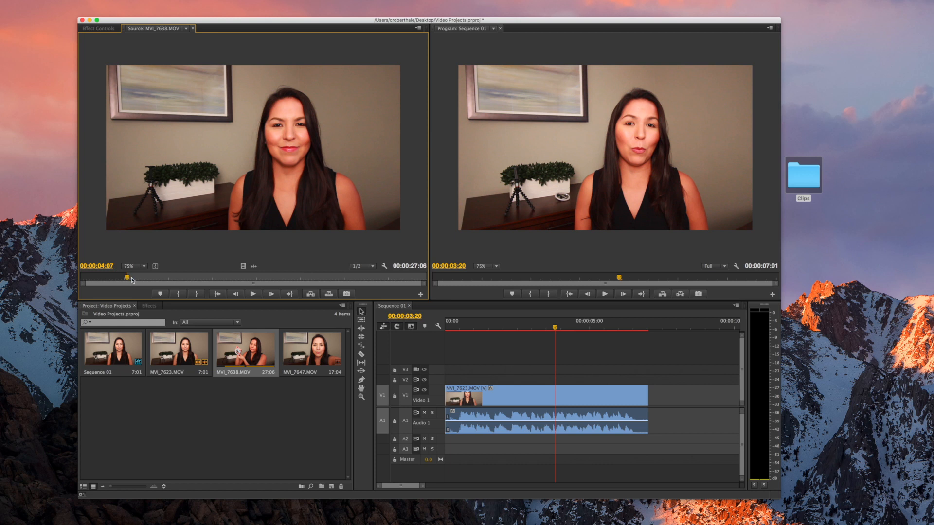
left_click(253, 293)
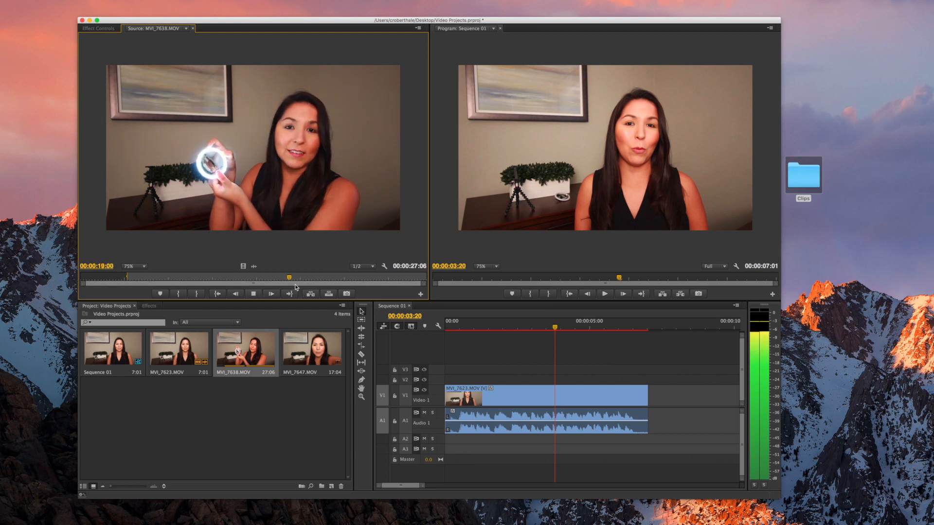
Mark MVI_7638's Out at 00:00:26:11 for a 22:05 section, then move to the first clip's end
left_click(253, 294)
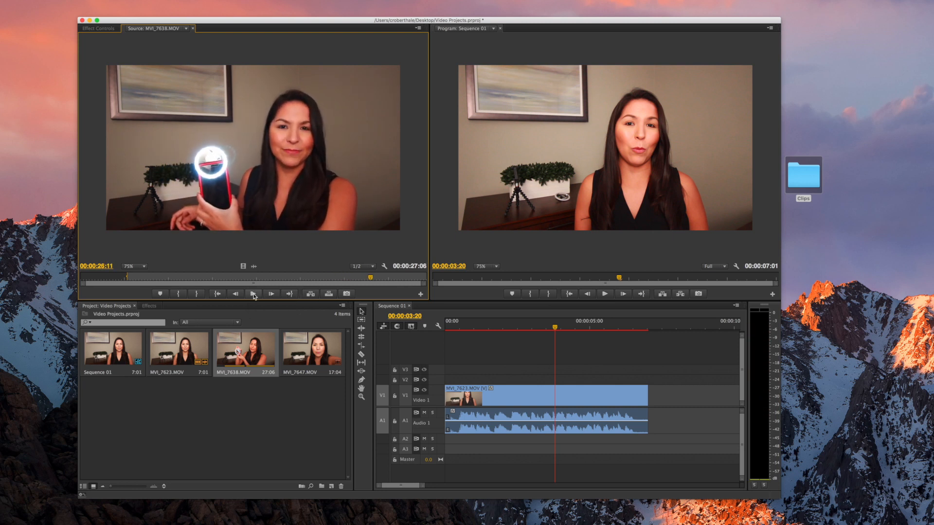
left_click(197, 294)
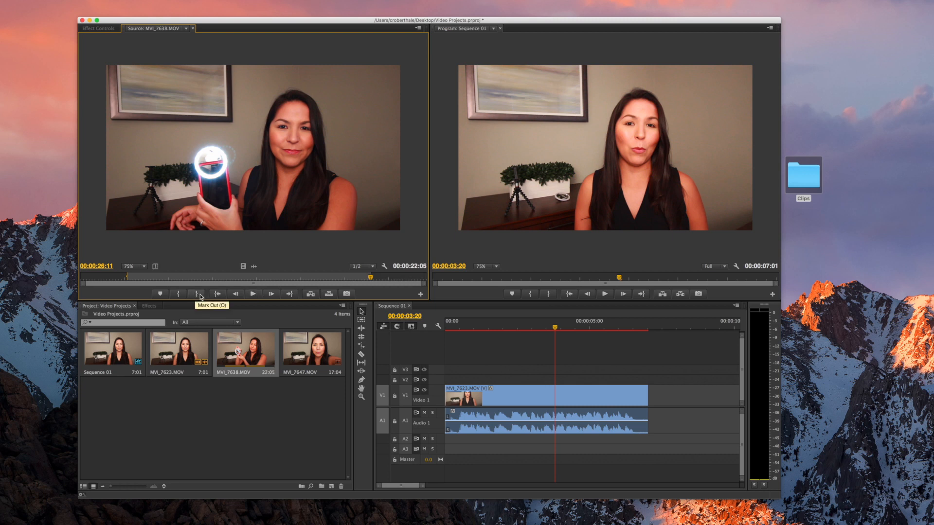
left_click_drag(556, 329, 648, 334)
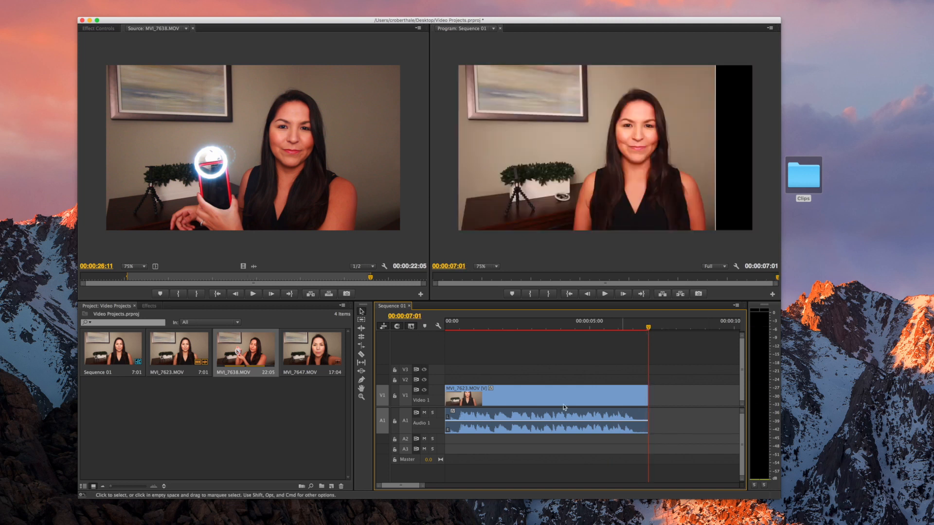
scroll(555, 395, "right", 3)
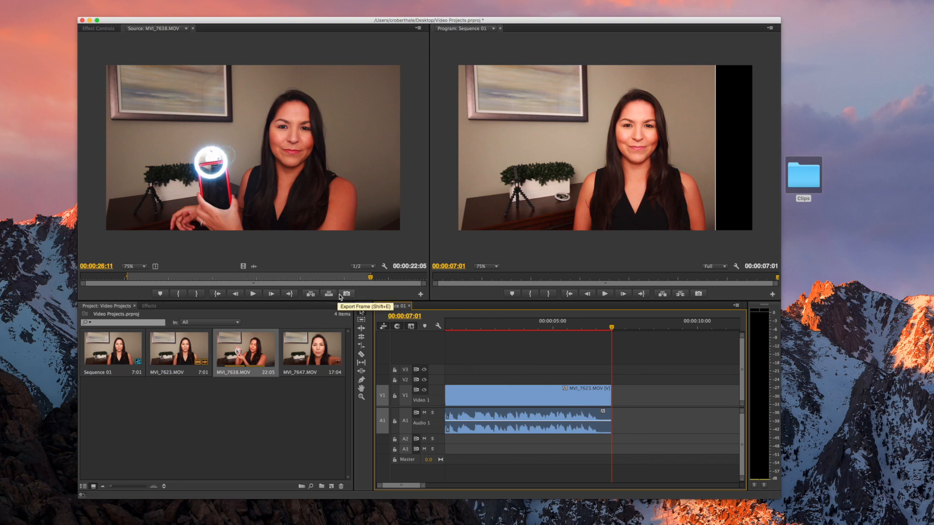
Insert MVI_7638 into Sequence 01 right after MVI_7623
left_click(312, 294)
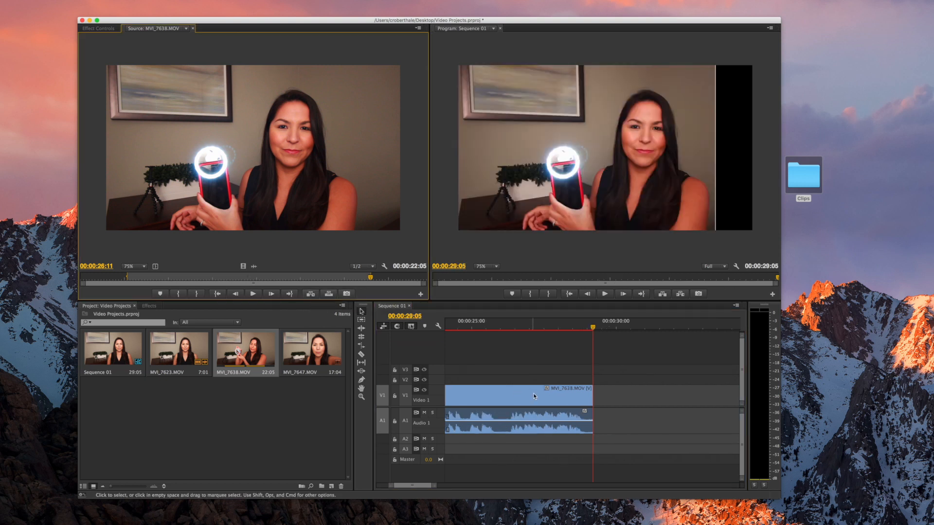
scroll(582, 406, "left", 17)
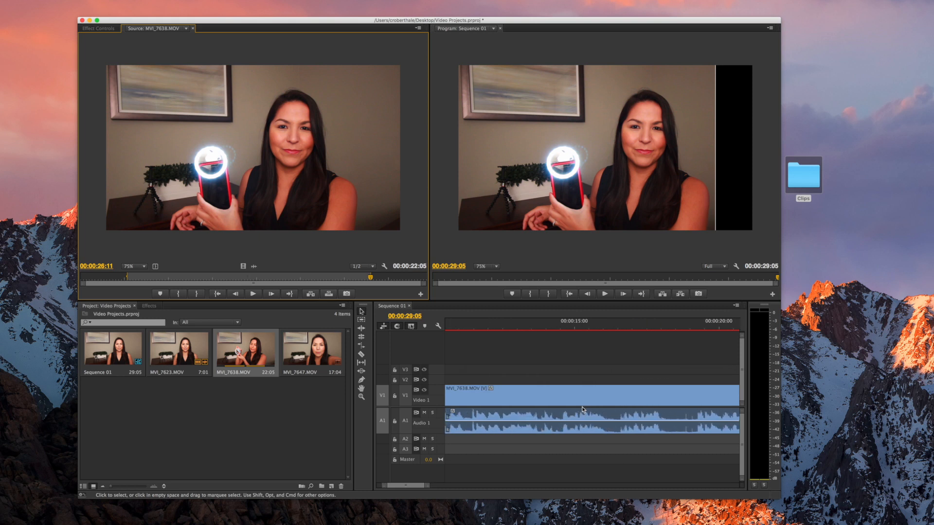
scroll(581, 406, "left", 4)
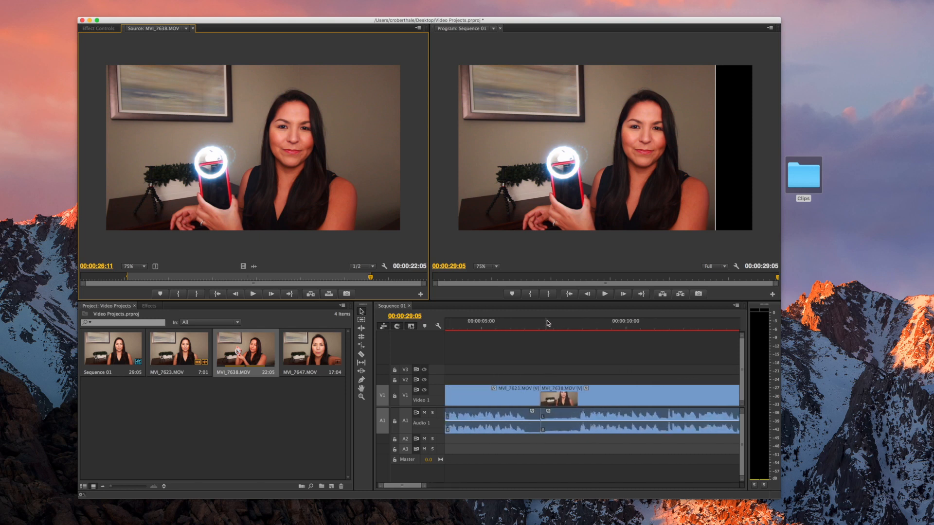
Park the playhead on the 00:00:07:01 cut and show the Effects panel
mouse_move(555, 326)
left_mouse_down()
mouse_move(531, 327)
mouse_move(551, 326)
left_mouse_up()
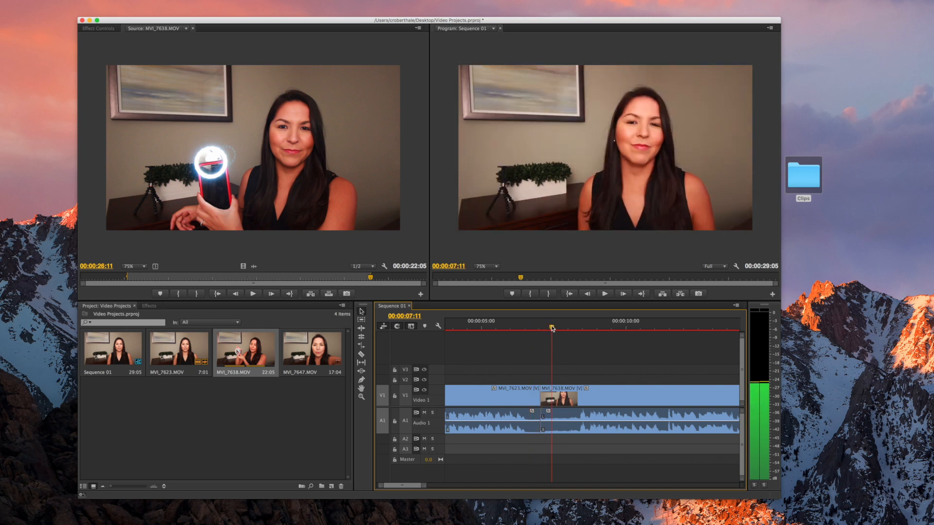
scroll(553, 385, "left", 3)
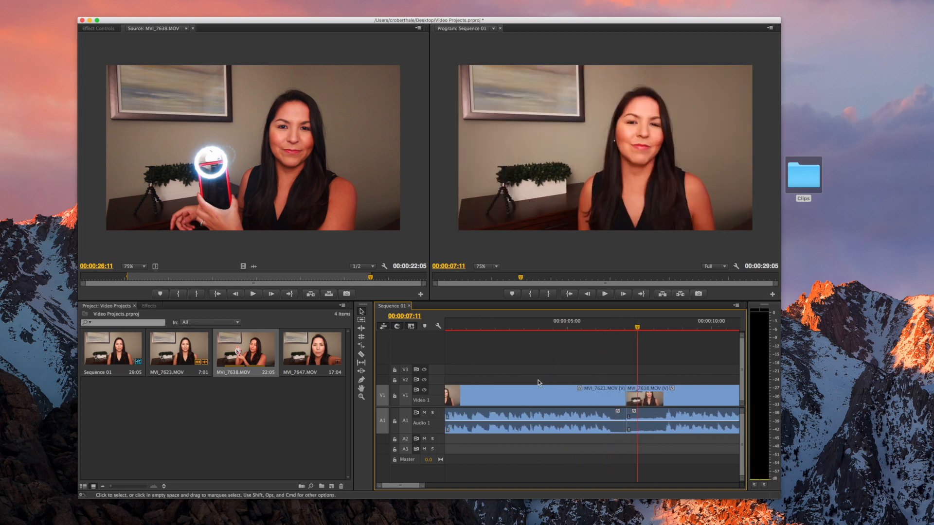
left_click_drag(602, 327, 590, 330)
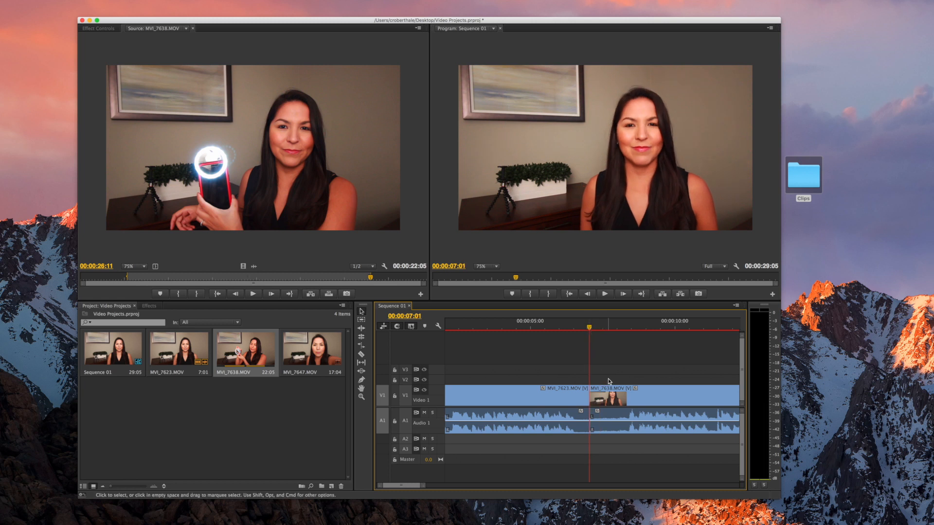
left_click(150, 306)
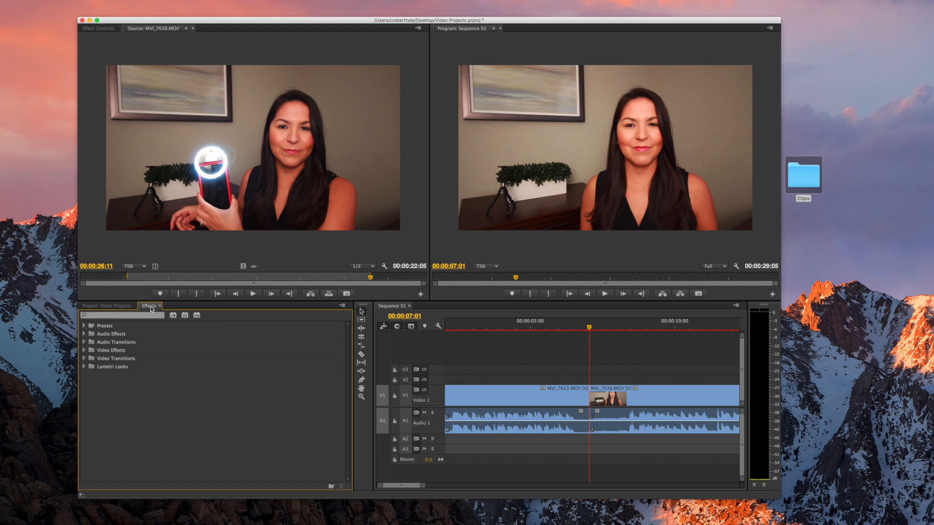
Browse the Dissolve, Slide, Page Peel and Wipe video transitions, then select Cross Dissolve
left_click(84, 359)
left_click(88, 375)
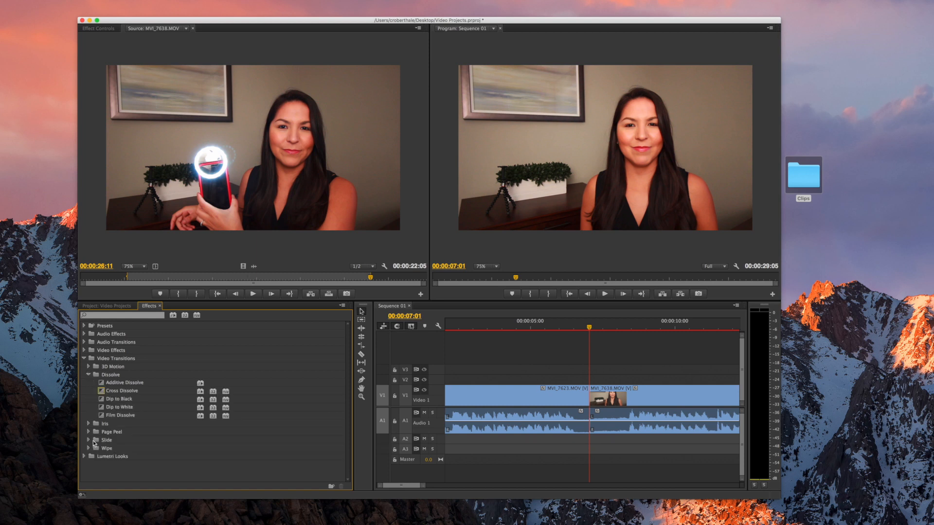
left_click(88, 440)
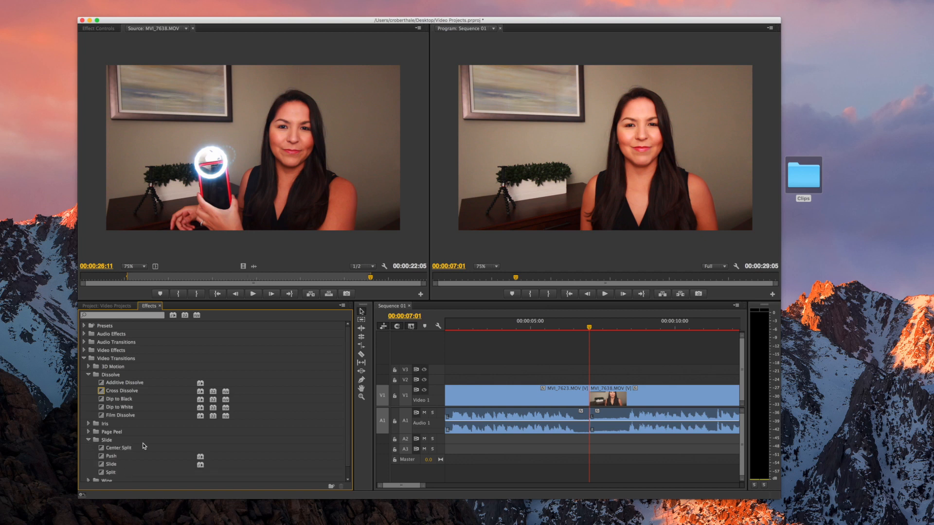
scroll(144, 446, "down", 1)
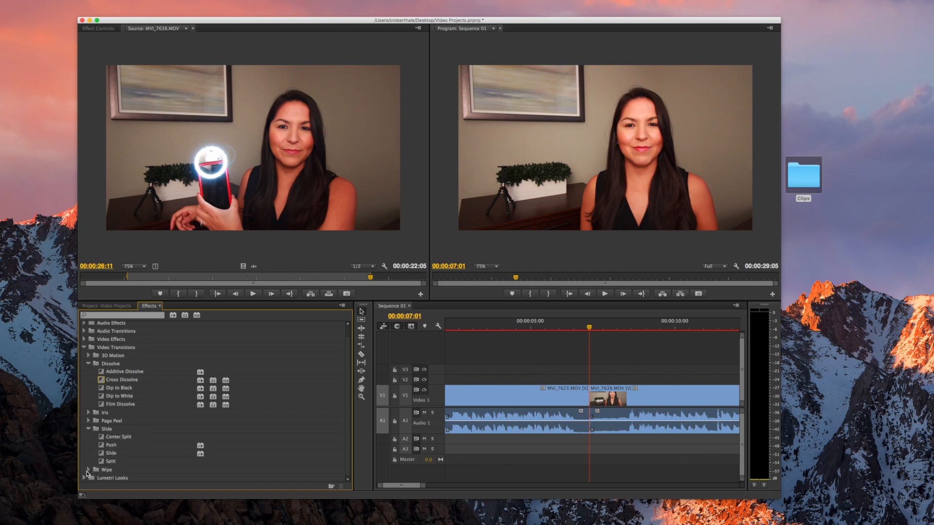
left_click(89, 421)
left_click(89, 421)
left_click(89, 470)
scroll(121, 468, "down", 3)
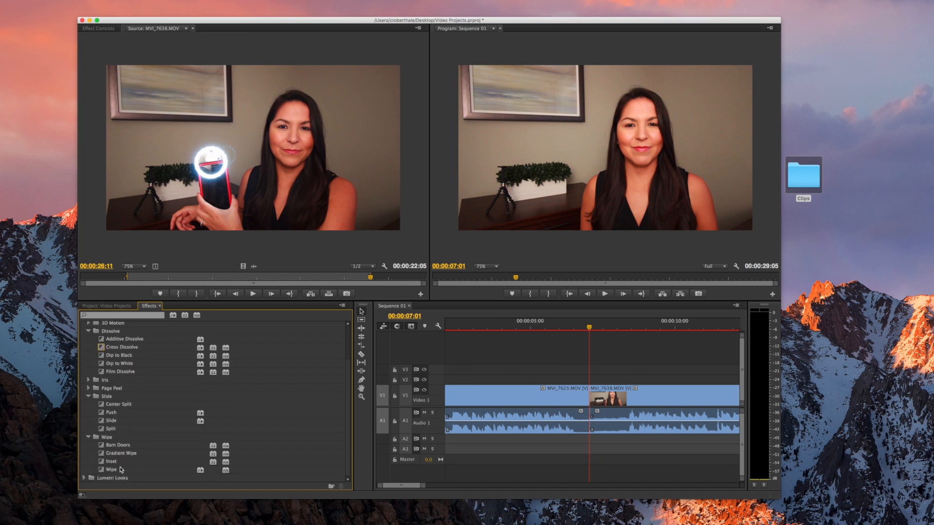
left_click(89, 437)
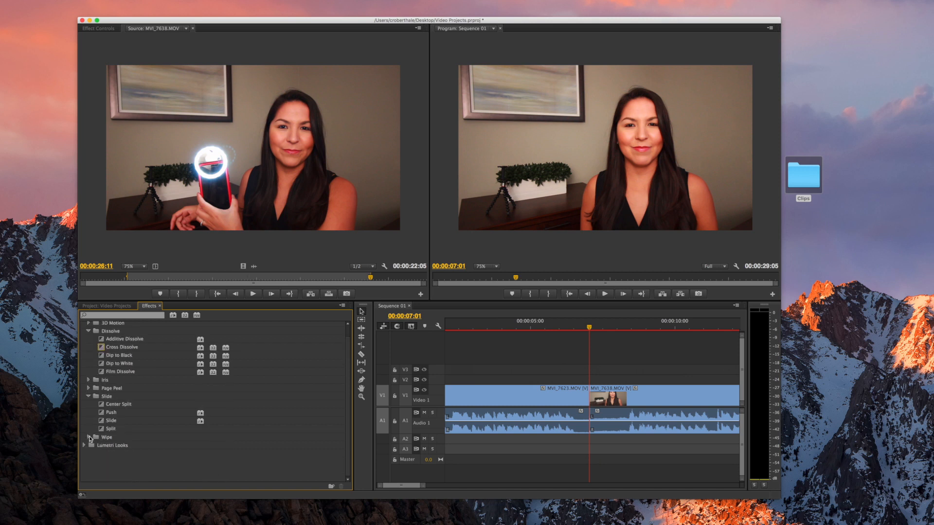
left_click(88, 396)
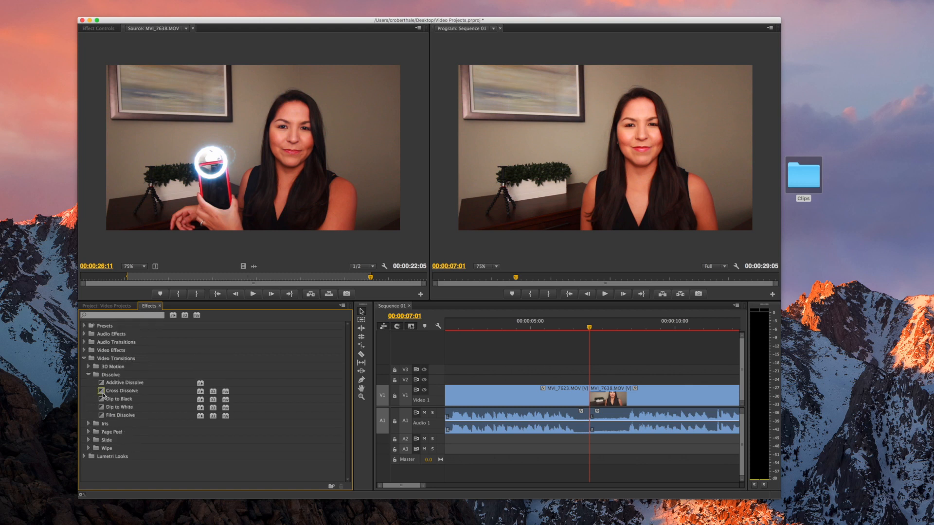
left_click(103, 393)
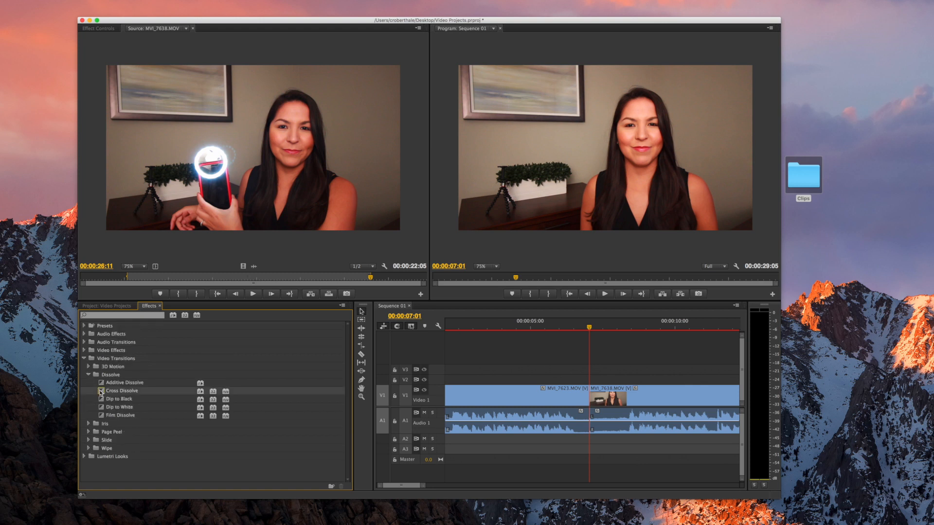
Apply a Cross Dissolve at the MVI_7623/MVI_7638 cut and play it through from 05:10
mouse_move(101, 393)
left_mouse_down()
mouse_move(543, 392)
mouse_move(597, 403)
mouse_move(511, 402)
mouse_move(589, 398)
left_mouse_up()
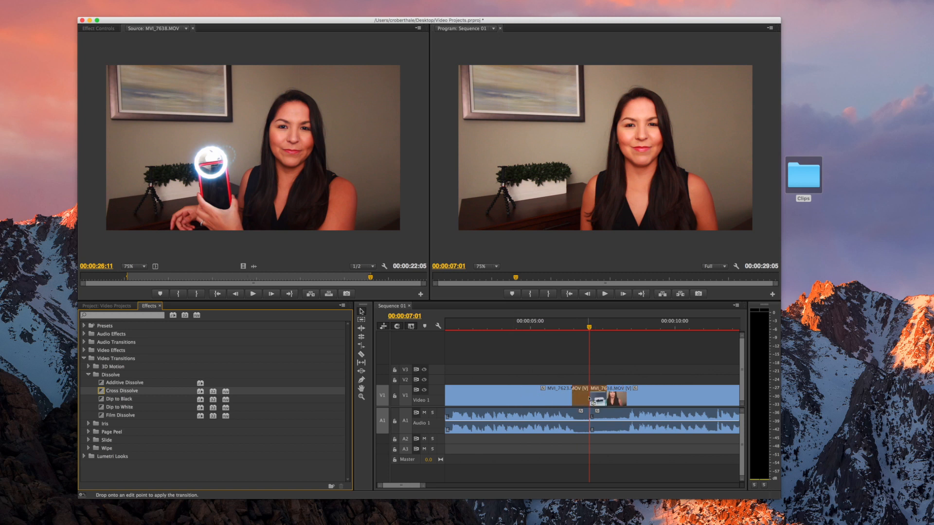
left_click_drag(589, 398, 588, 399)
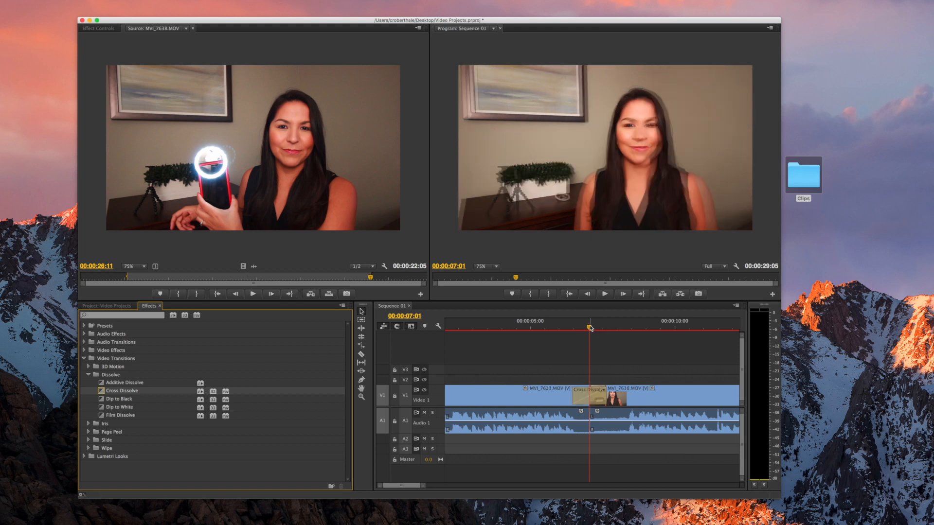
left_click_drag(590, 329, 543, 329)
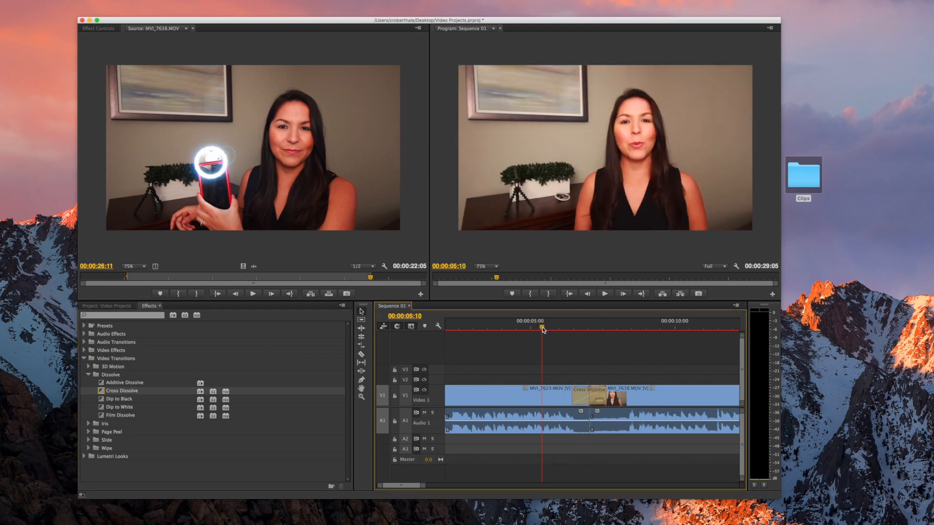
left_click(604, 294)
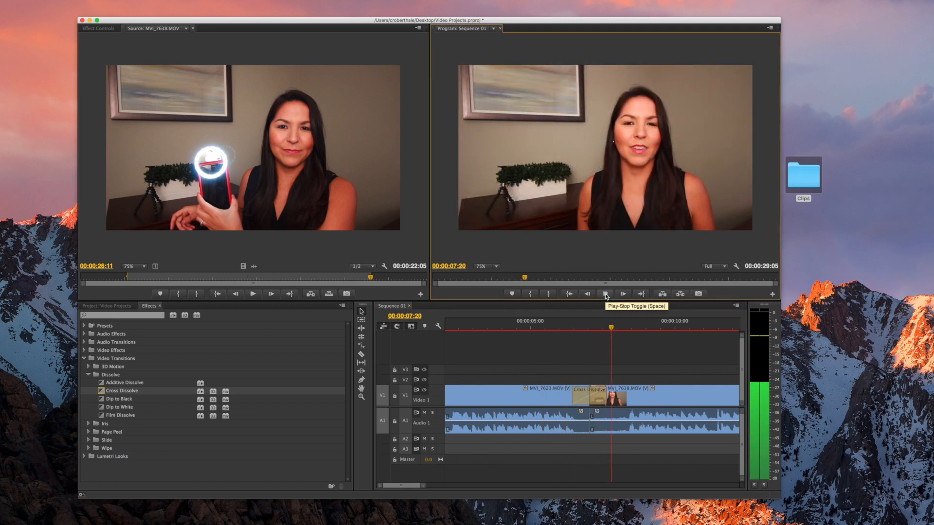
left_click(609, 299)
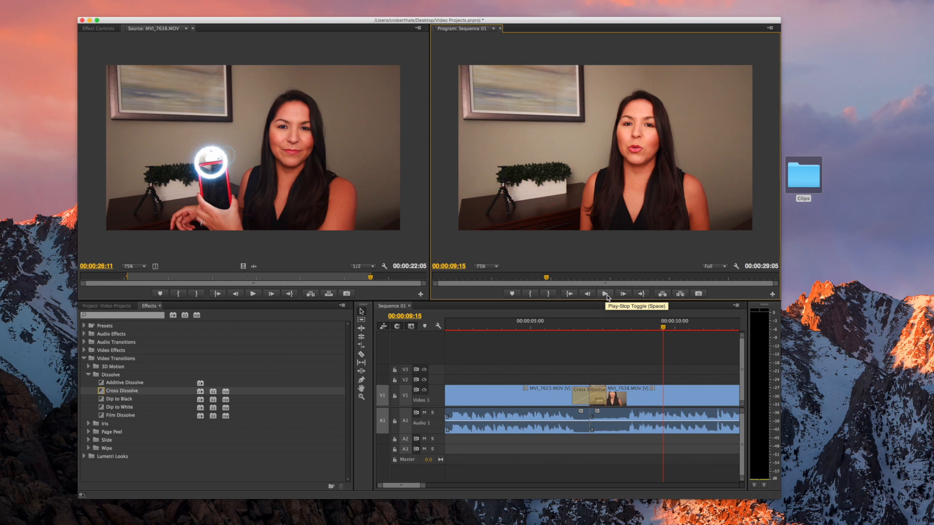
scroll(638, 371, "right", 10)
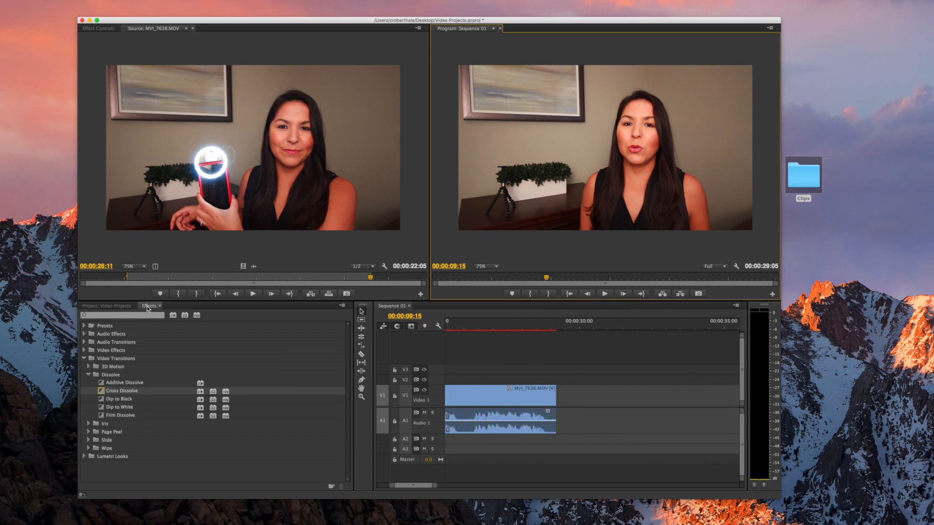
Load MVI_7647 in the Source monitor and mark In at 00:00:02:10, Out at 00:00:14:02
left_click(113, 307)
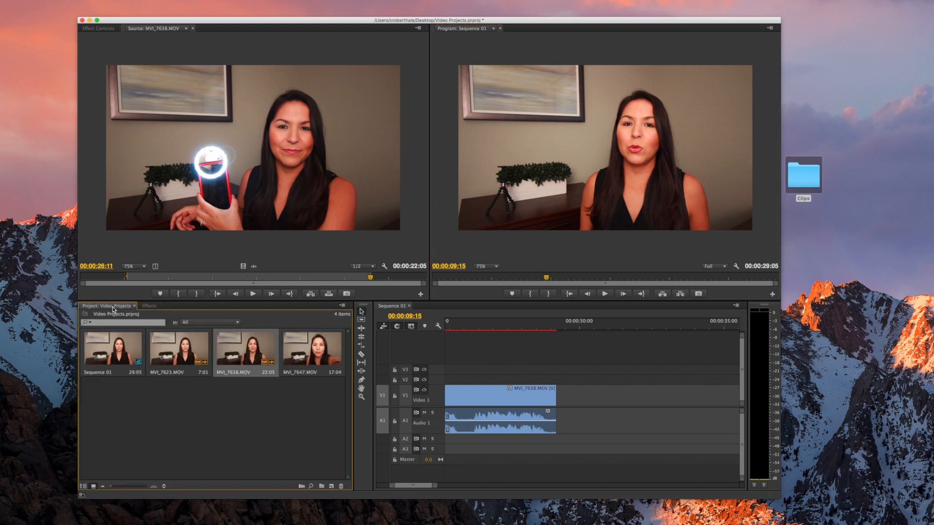
double_click(312, 361)
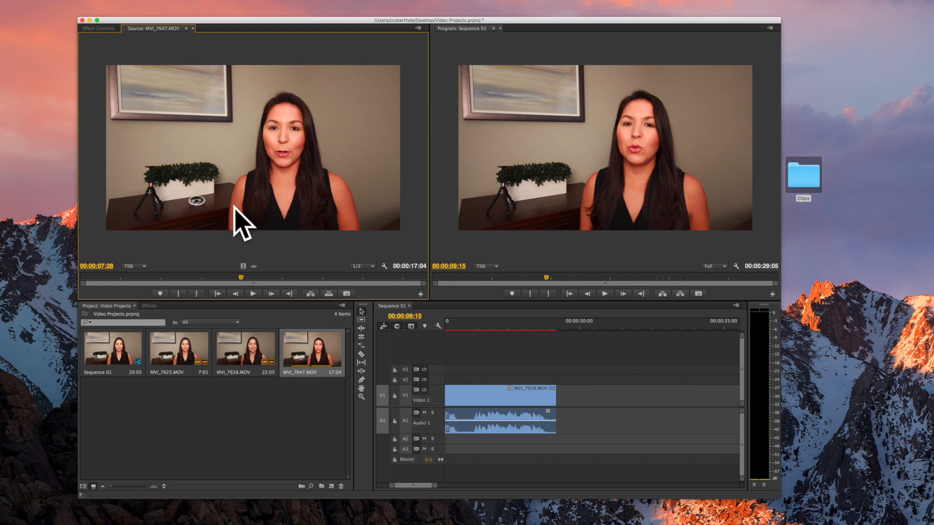
left_click_drag(241, 280, 128, 281)
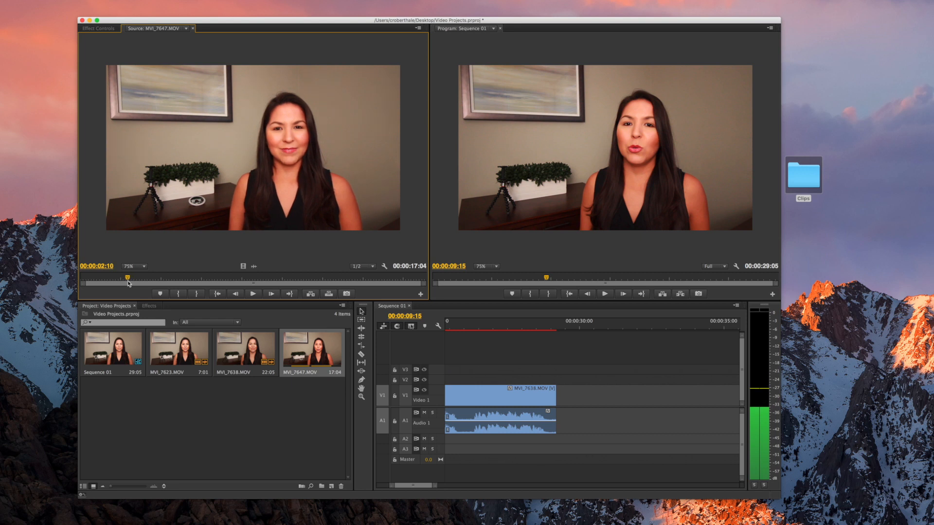
left_click(178, 295)
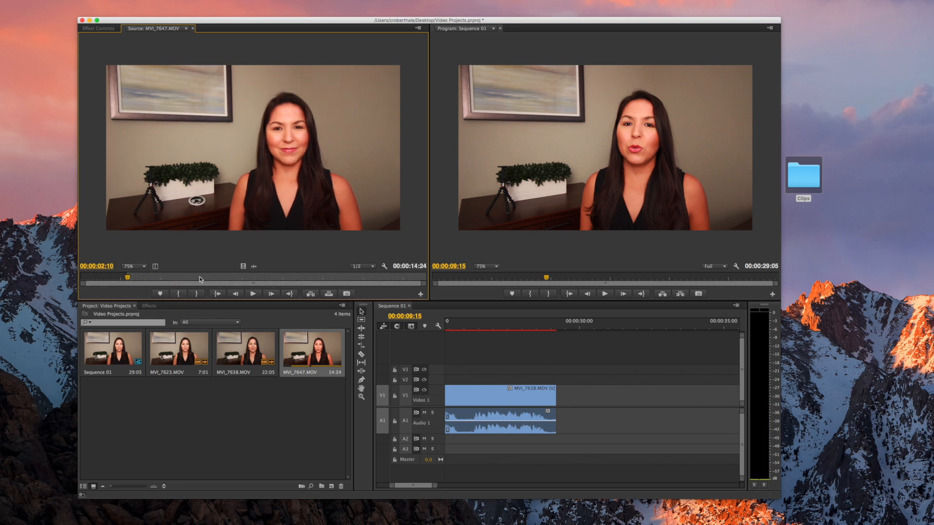
left_click_drag(128, 280, 315, 282)
left_click_drag(331, 281, 365, 281)
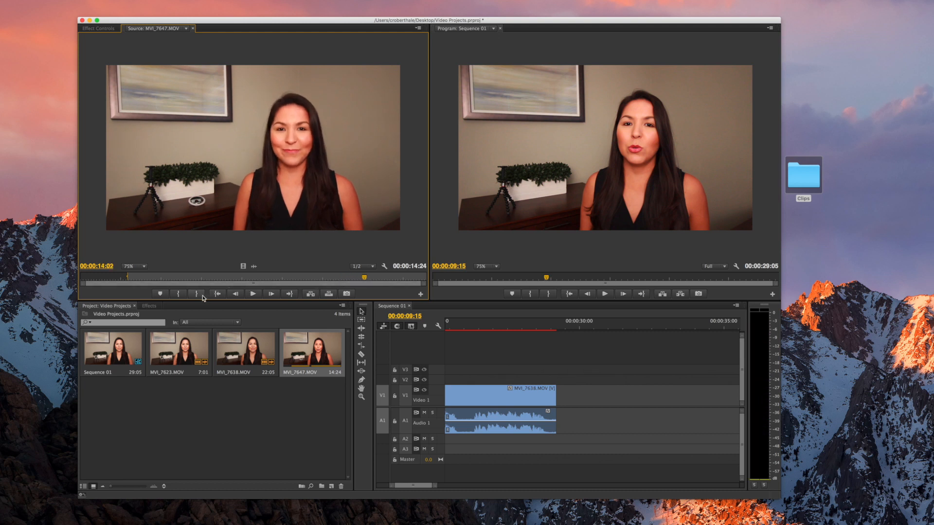
left_click(197, 294)
left_click_drag(572, 328, 556, 328)
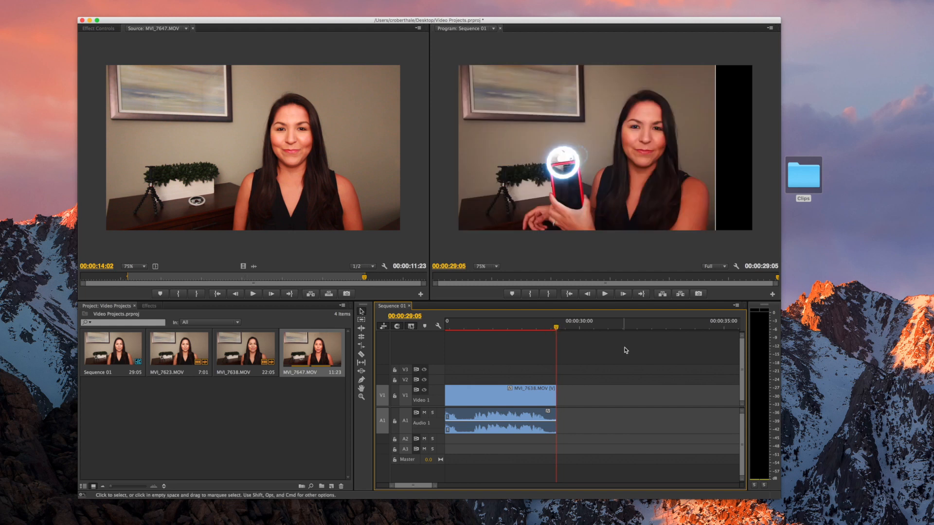
Insert the trimmed MVI_7647 after MVI_7638, extending the sequence to 40:24, and play across the cut
mouse_move(556, 329)
left_mouse_down()
mouse_move(585, 328)
mouse_move(556, 332)
left_mouse_up()
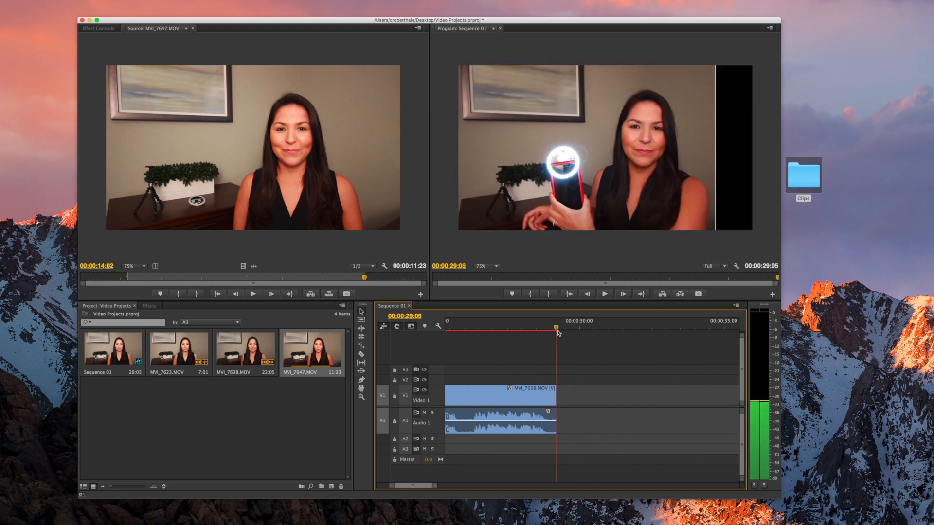
left_click(311, 294)
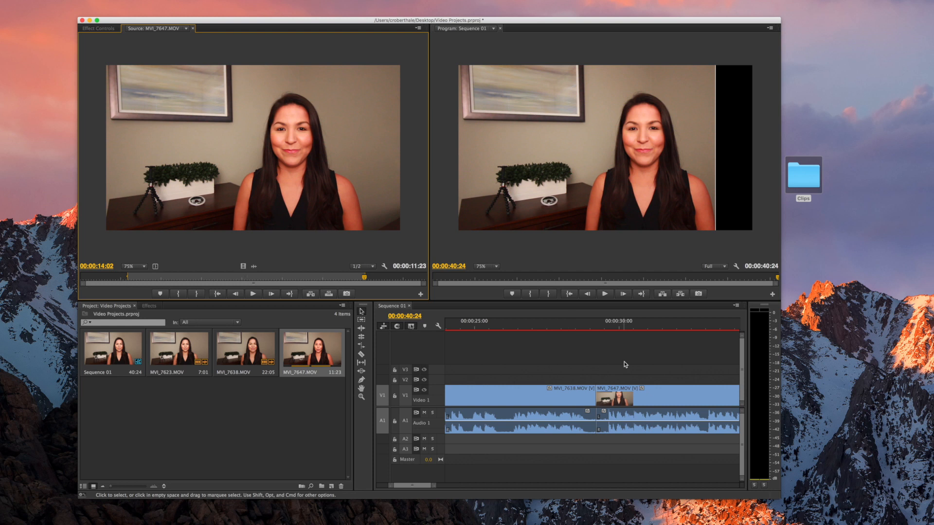
left_click_drag(608, 326, 578, 326)
key("space")
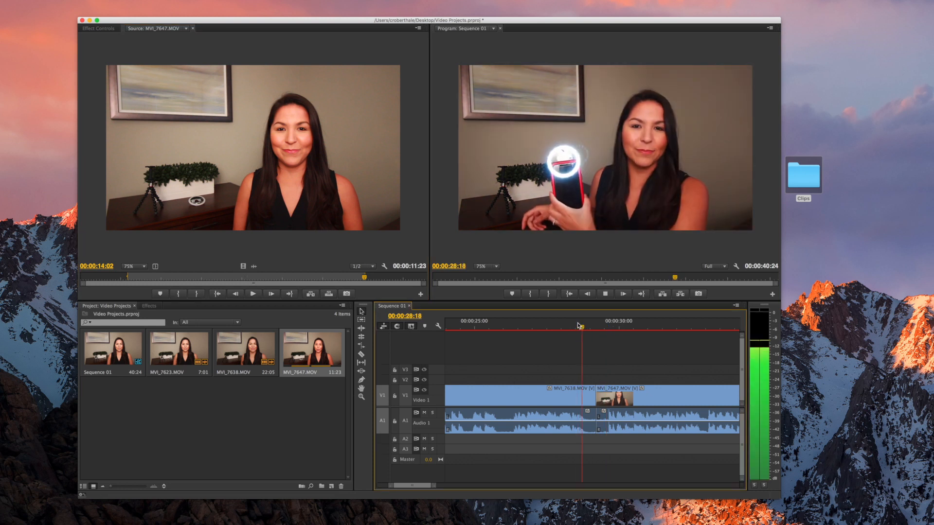
key("space")
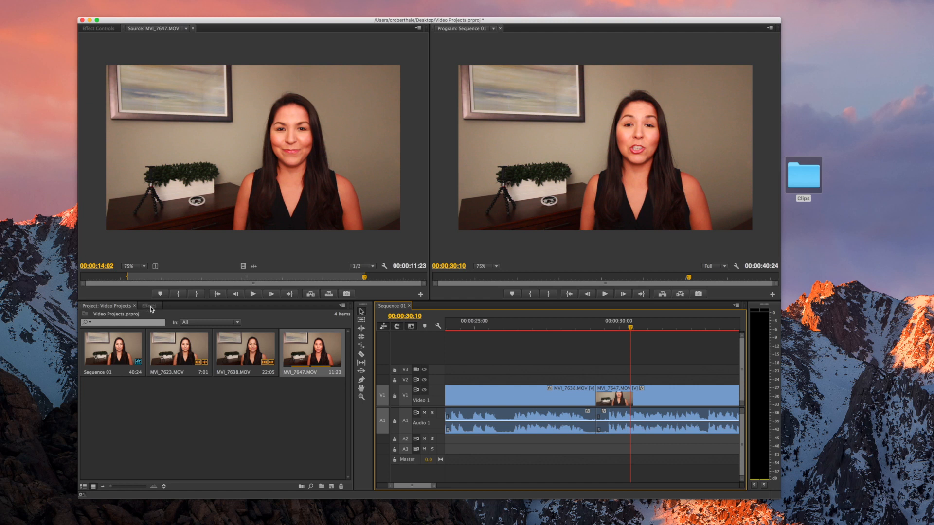
Apply a Cross Dissolve at the MVI_7638/MVI_7647 cut and preview it
left_click(150, 305)
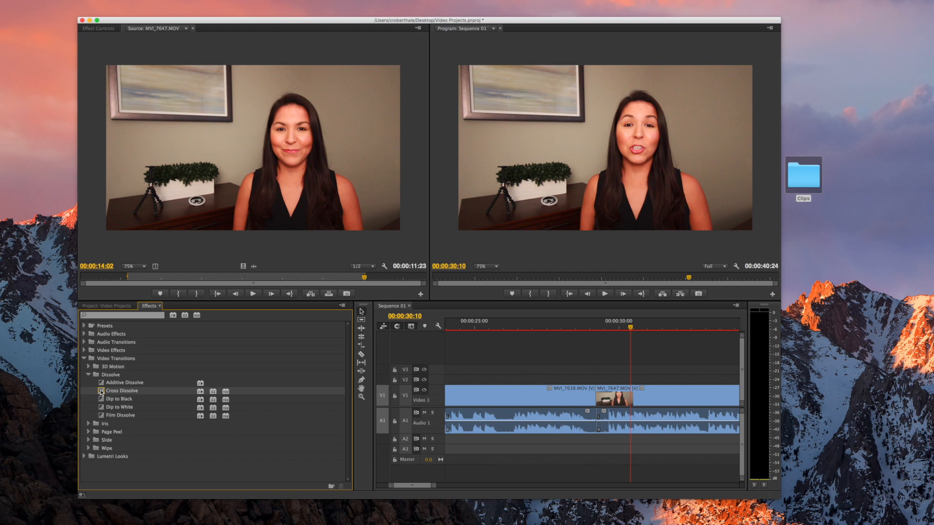
left_click_drag(100, 392, 604, 402)
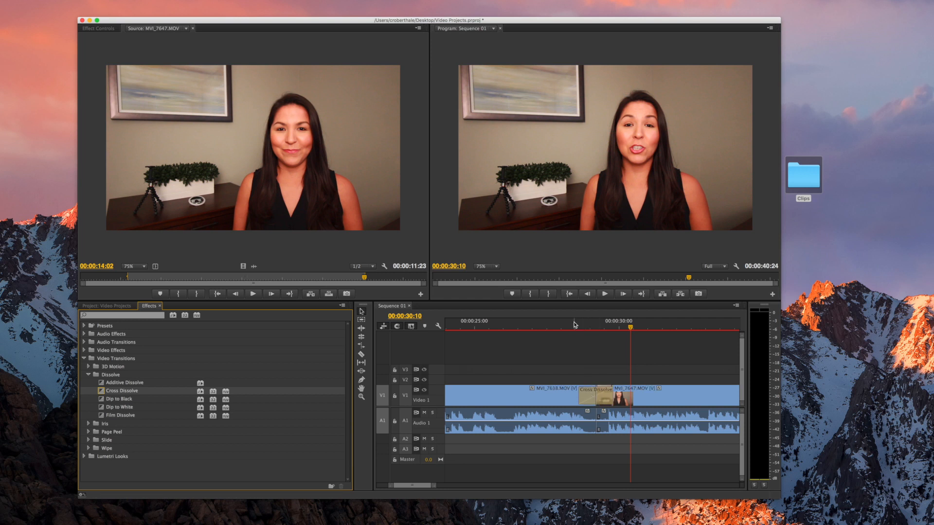
left_click_drag(574, 323, 557, 324)
left_click(605, 293)
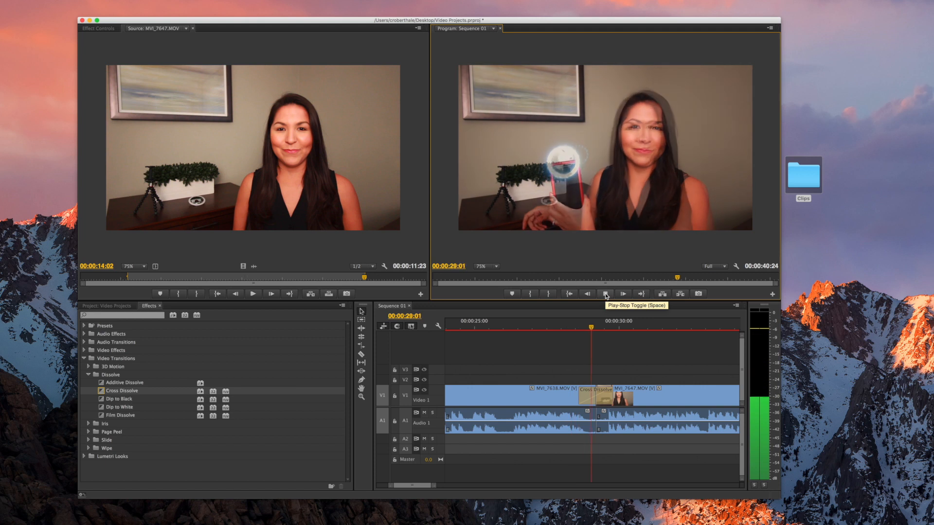
left_click(604, 293)
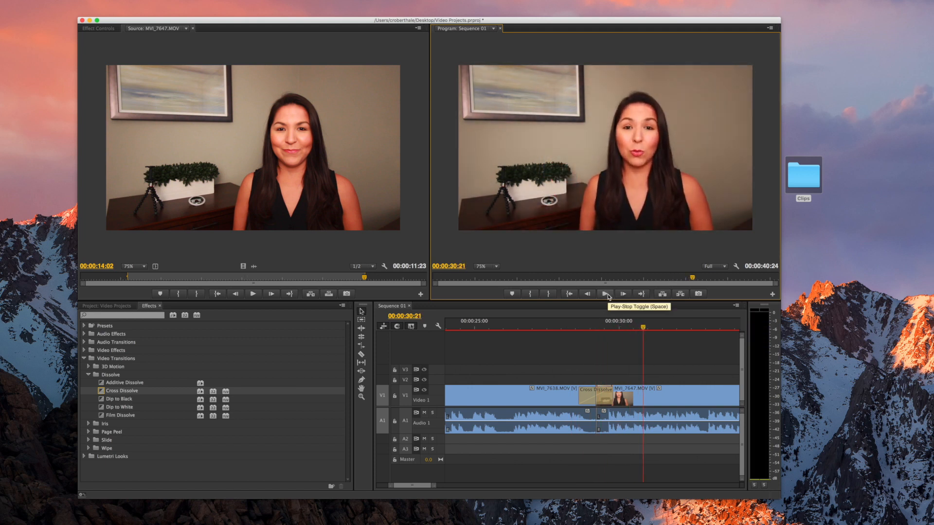
Bring the Sequence 01 playhead back near the start of the timeline
scroll(650, 389, "up", 10)
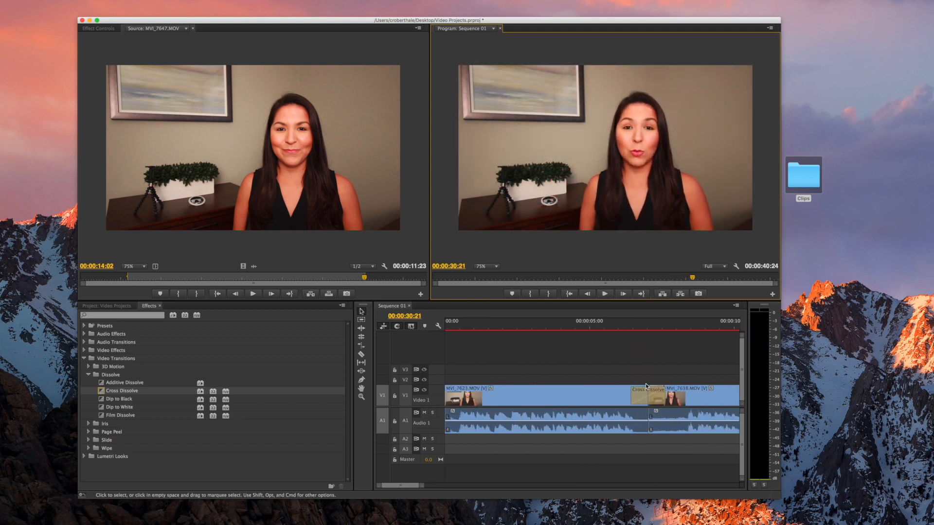
scroll(602, 372, "down", 10)
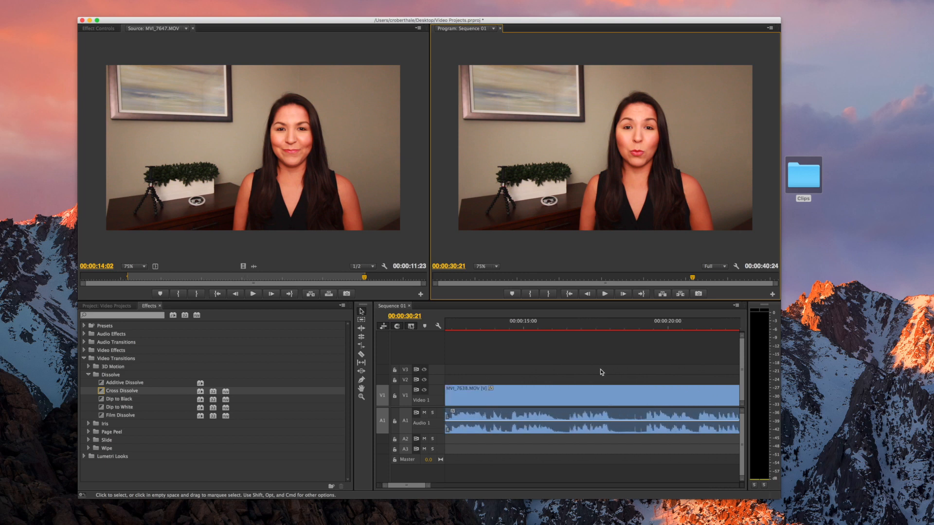
scroll(602, 372, "up", 10)
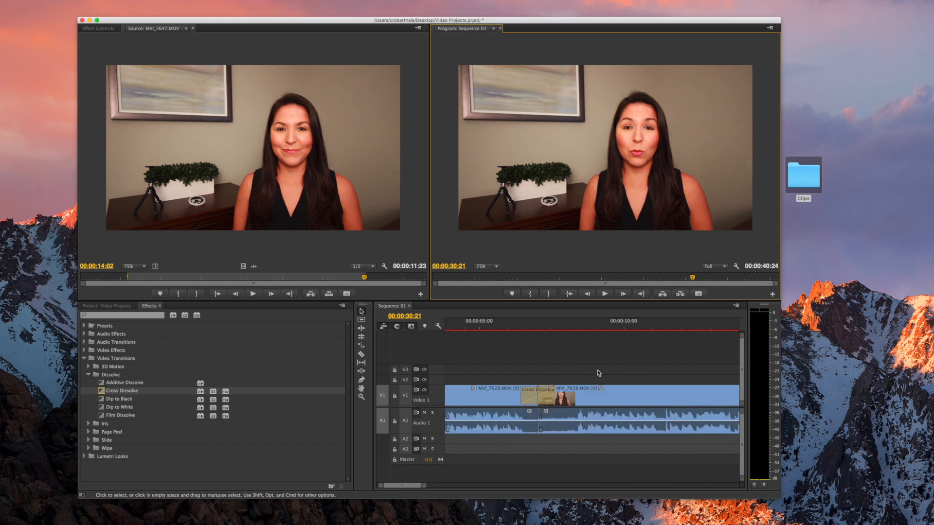
left_click(482, 322)
left_click(482, 322)
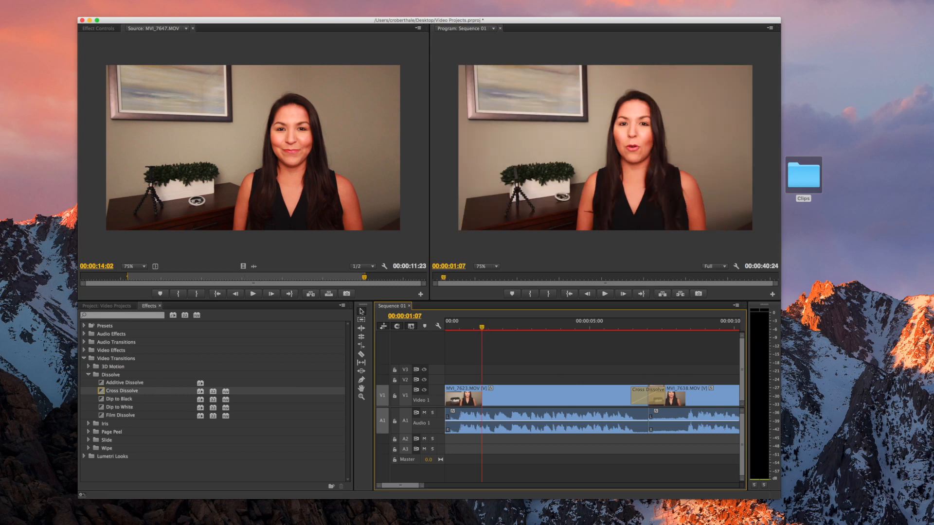
Create a default still title named 'Name' at 1920×1080, 25 fps, and bring the Titler into view
left_click(33, 0)
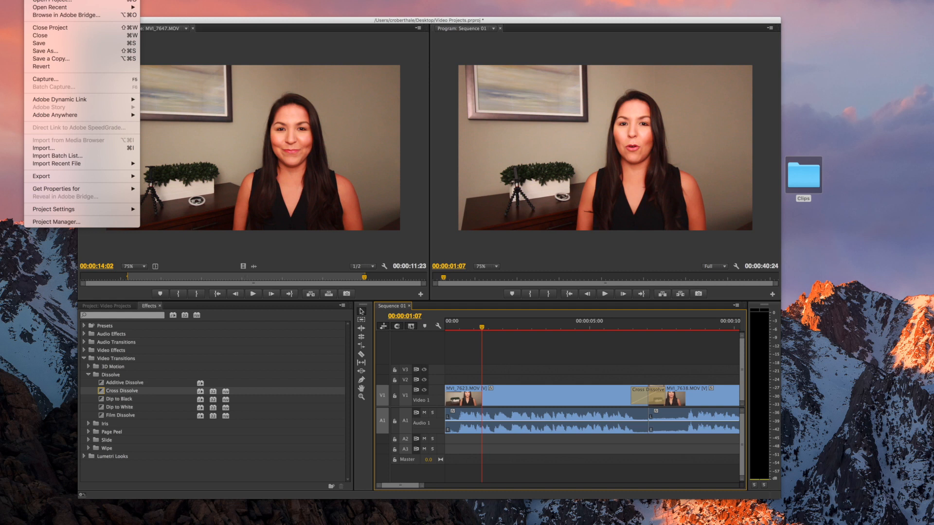
mouse_move(146, 0)
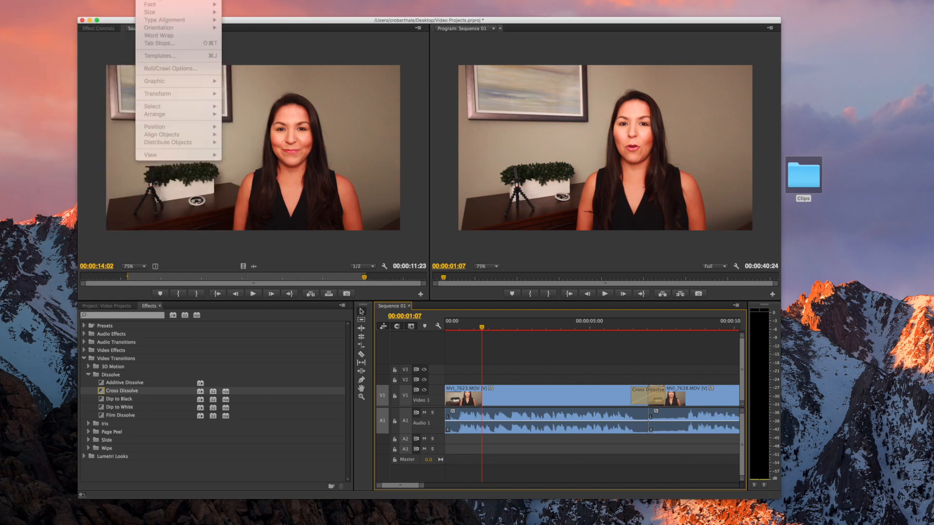
mouse_move(178, 0)
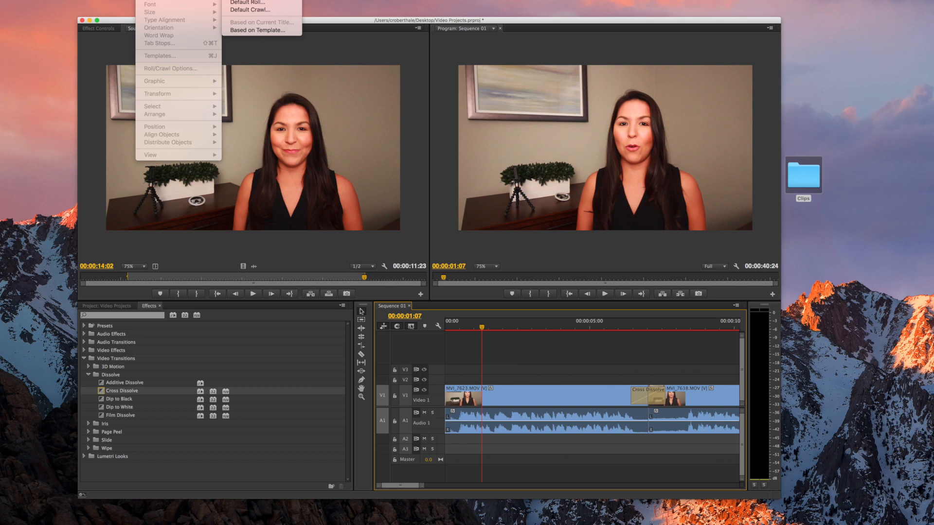
left_click(254, 1)
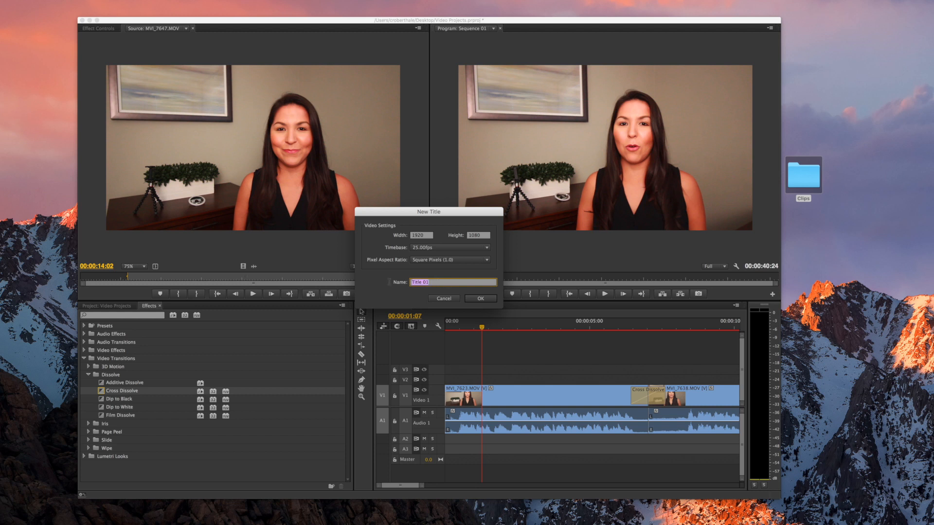
type("Name")
left_click(482, 299)
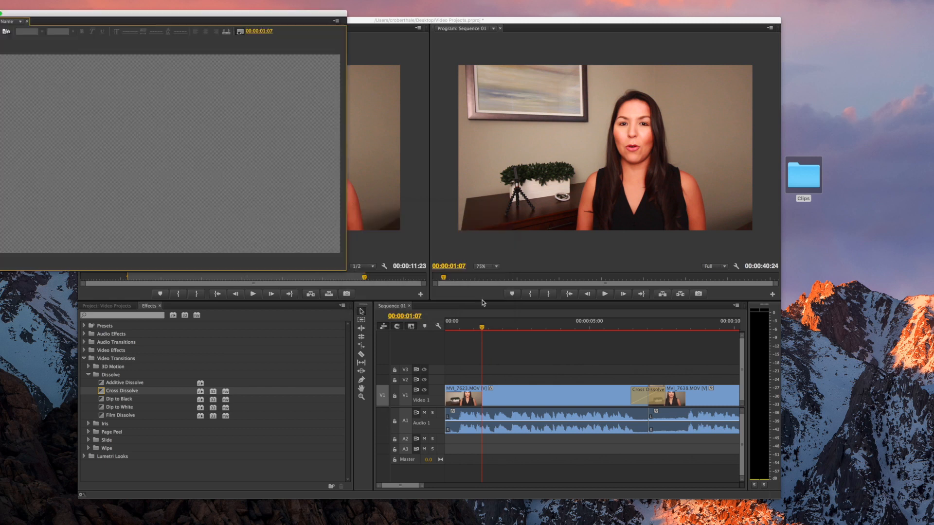
left_click_drag(289, 18, 356, 34)
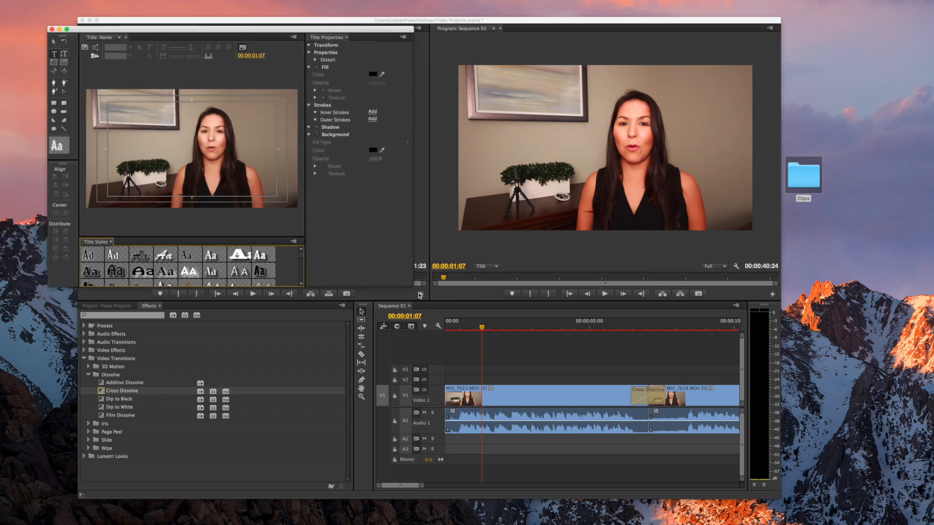
Enlarge the Titler, apply the bold white outlined Aa title style, and select the Type Tool
left_click_drag(420, 295, 470, 338)
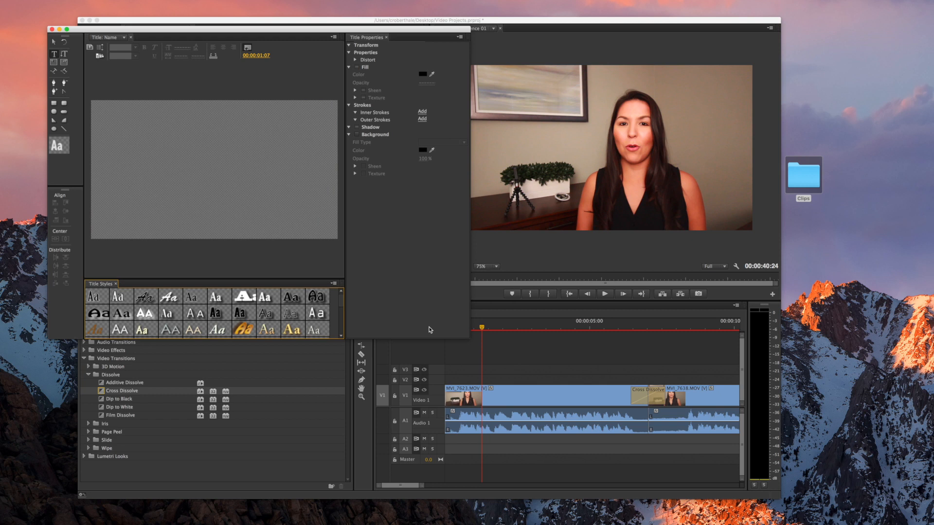
scroll(200, 311, "down", 2)
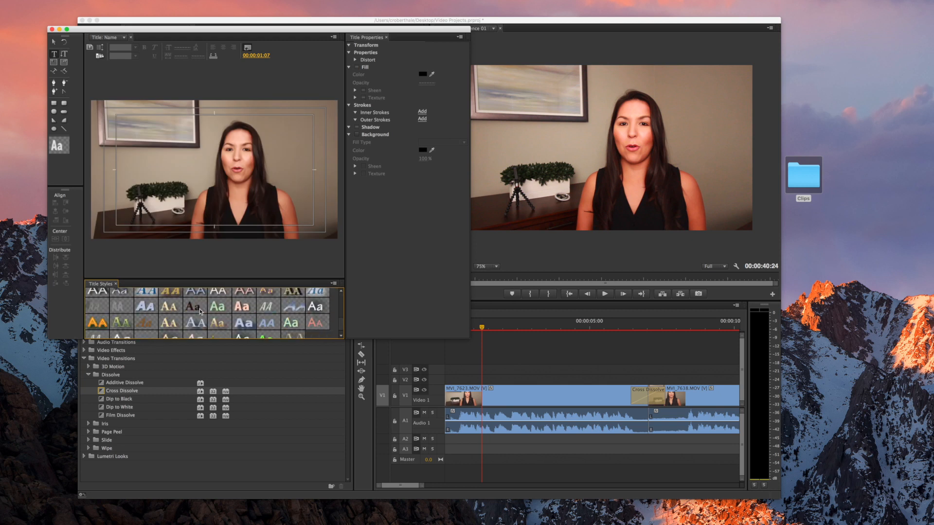
scroll(199, 312, "up", 3)
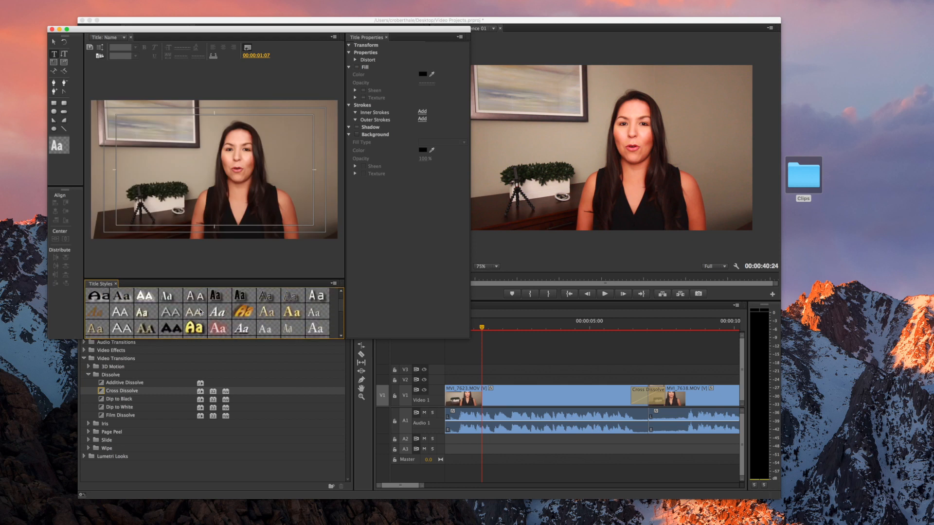
scroll(249, 318, "down", 3)
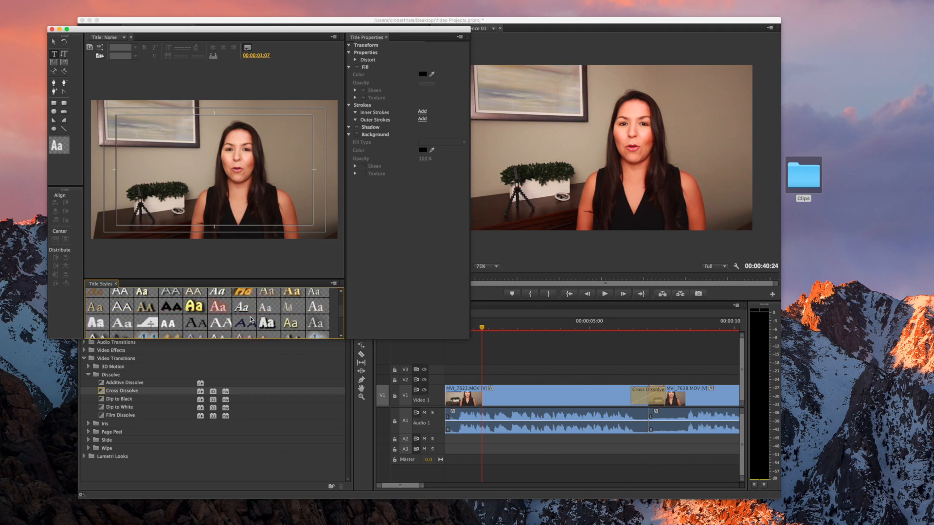
left_click(272, 329)
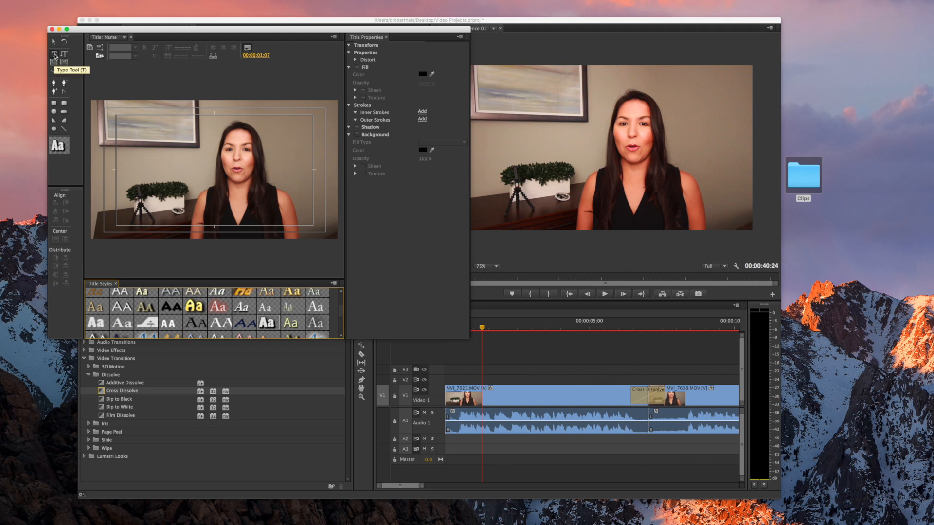
left_click(55, 54)
Type the speaker's name at lower left, with 'Director of Video Services for HAR' on a second line
left_click(111, 218)
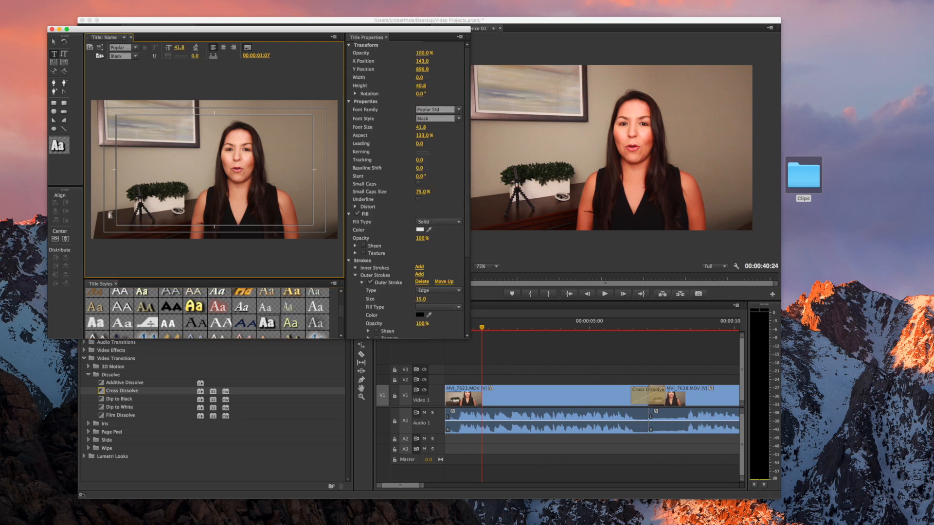
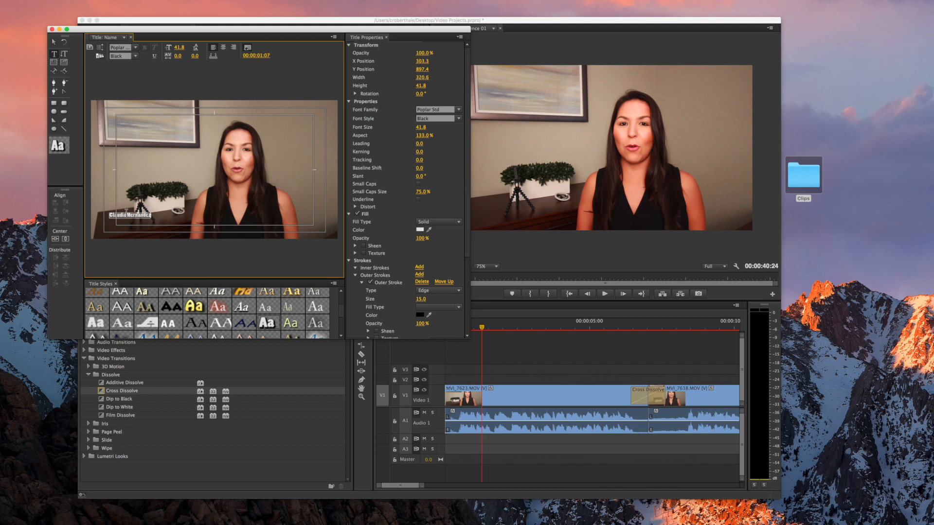
key("Return")
type("Director of Video Services for HAR")
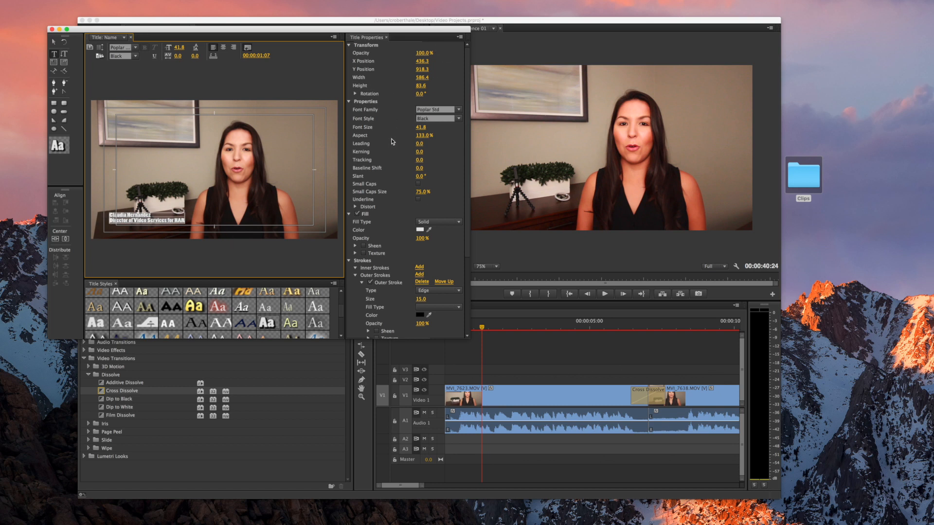
Keep the Poplar Std font and raise the text's font size to 69.8
left_click(458, 110)
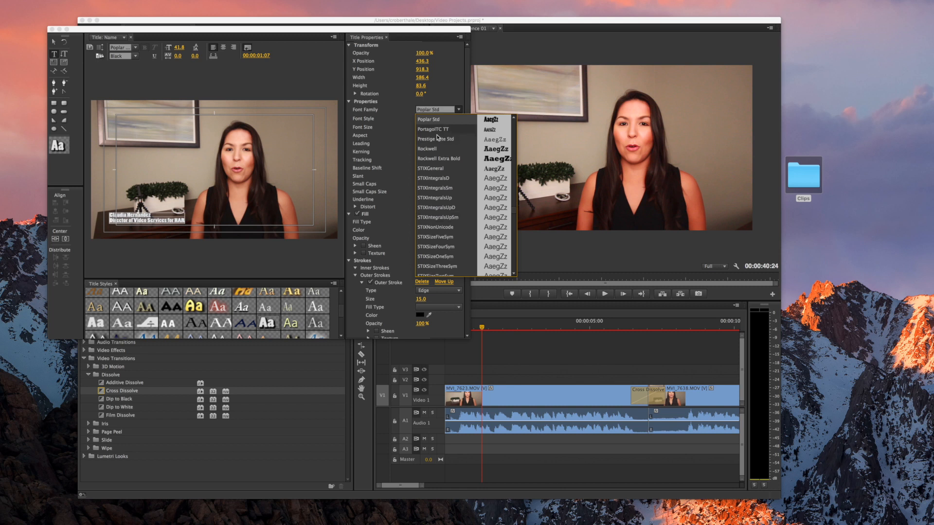
left_click(446, 87)
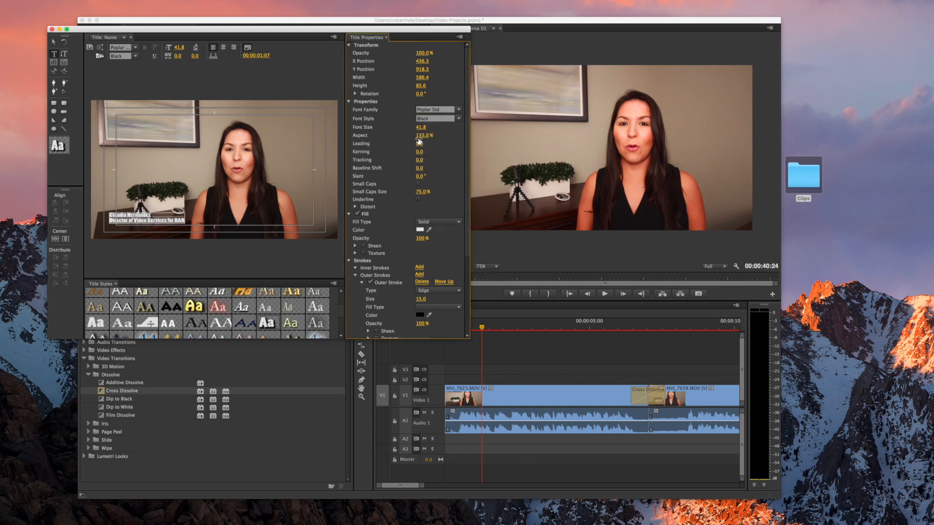
left_click_drag(421, 130, 435, 130)
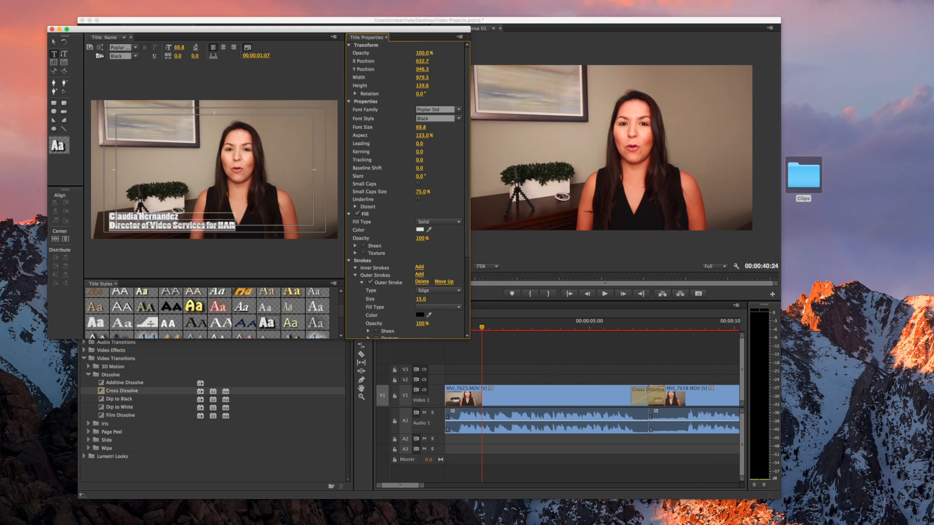
Drag the two-line text block with the Selection Tool to about X 696.3, Y 898.7
left_click(54, 42)
mouse_move(214, 218)
left_mouse_down()
mouse_move(216, 205)
mouse_move(307, 216)
mouse_move(208, 220)
left_mouse_up()
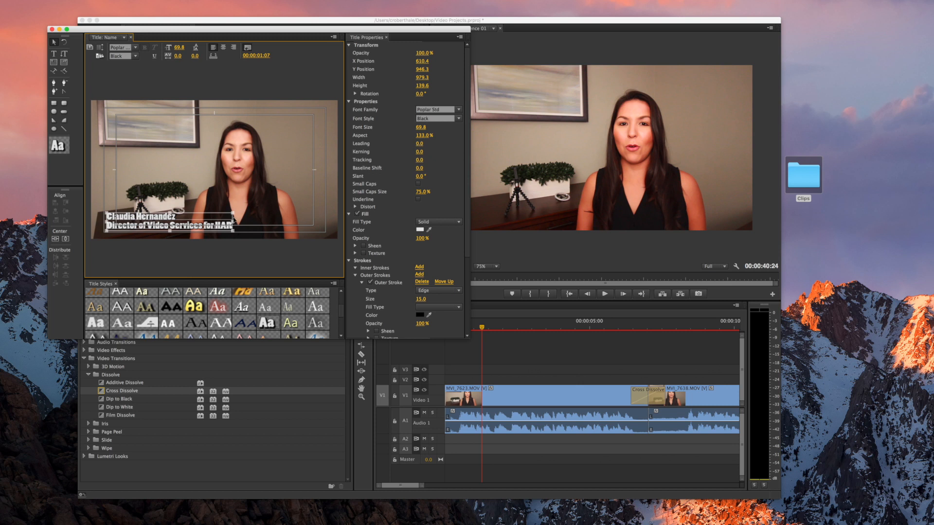
left_click_drag(200, 225, 192, 229)
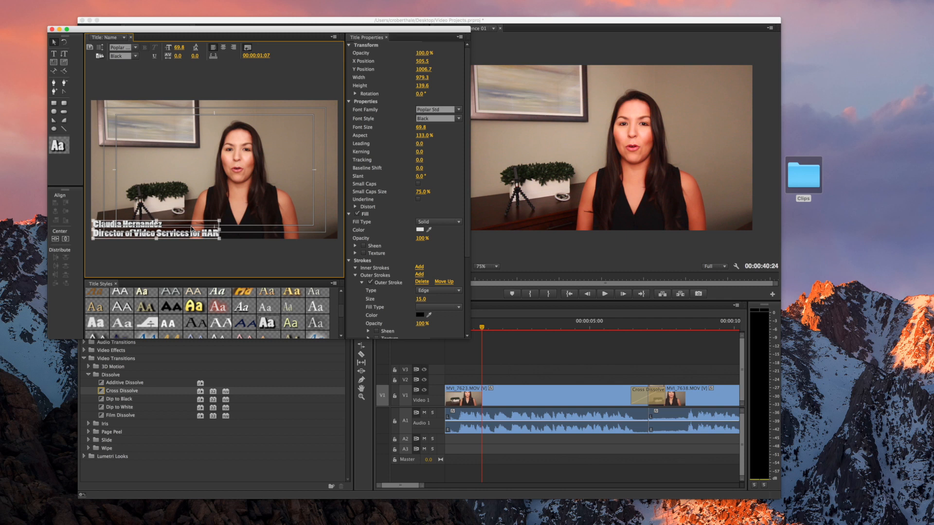
mouse_move(191, 228)
left_mouse_down()
mouse_move(219, 215)
mouse_move(205, 222)
left_mouse_up()
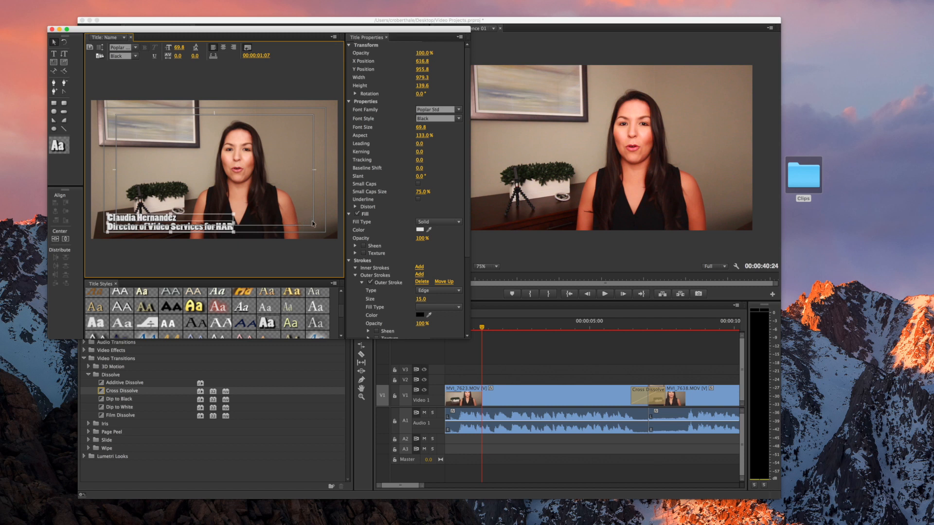
left_click_drag(227, 222, 237, 215)
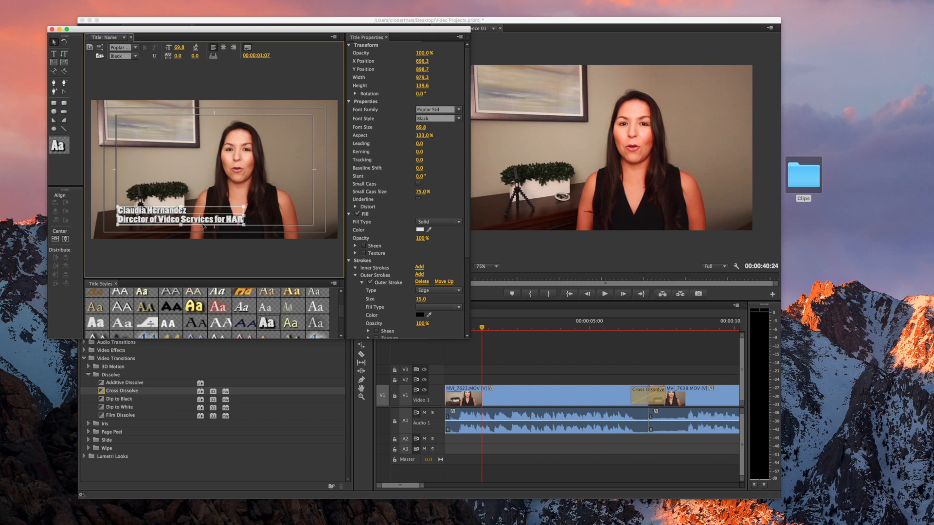
Close the Titler and place the Name title on V2 at 00:00:00:00 of Sequence 01
left_click(52, 30)
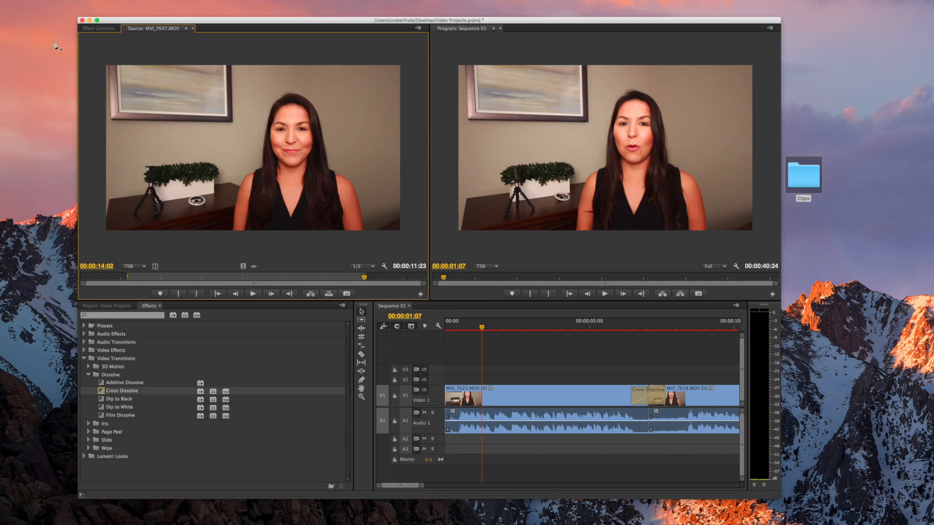
left_click(115, 307)
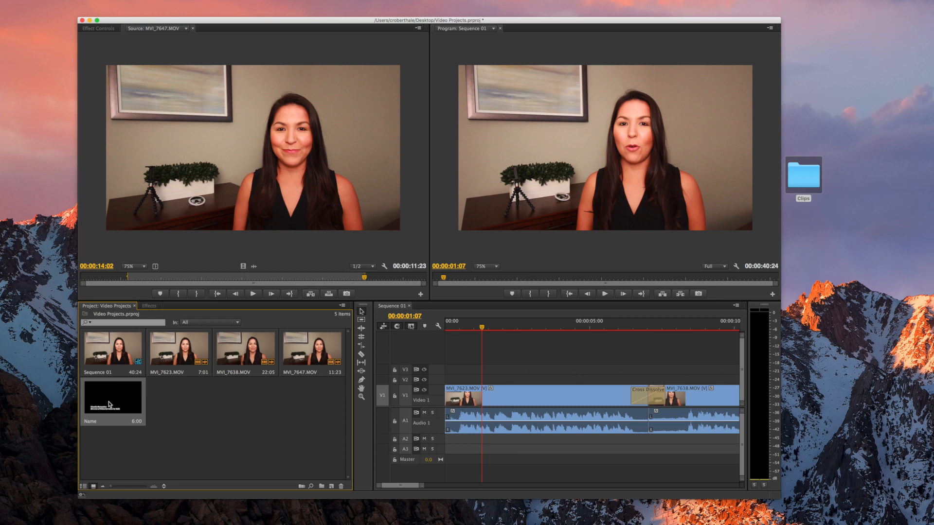
left_click_drag(107, 403, 448, 381)
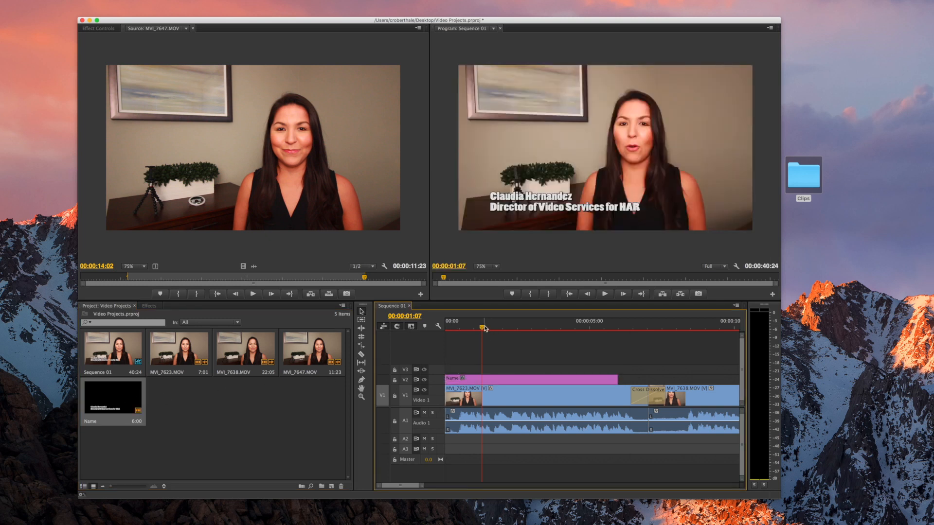
left_click_drag(484, 328, 448, 329)
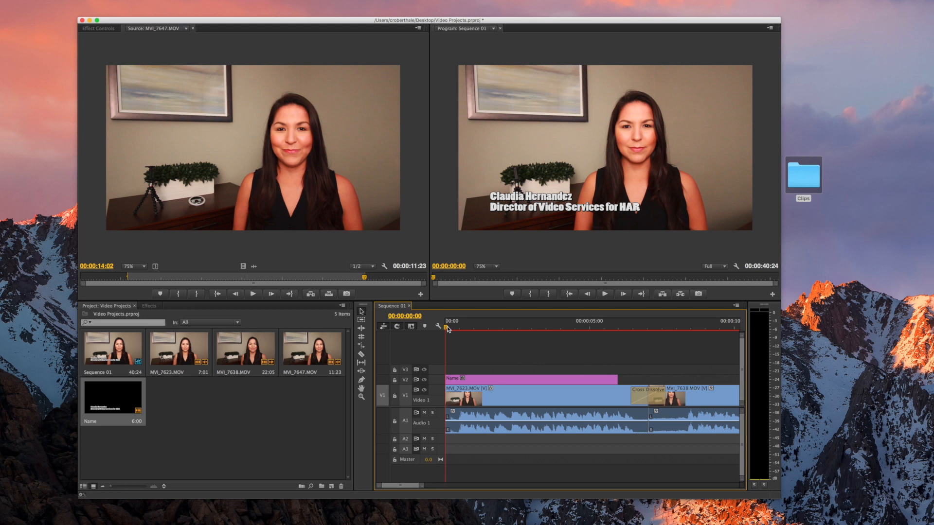
Play the sequence, then select the Name title clip on V2 where it appears
left_click(604, 294)
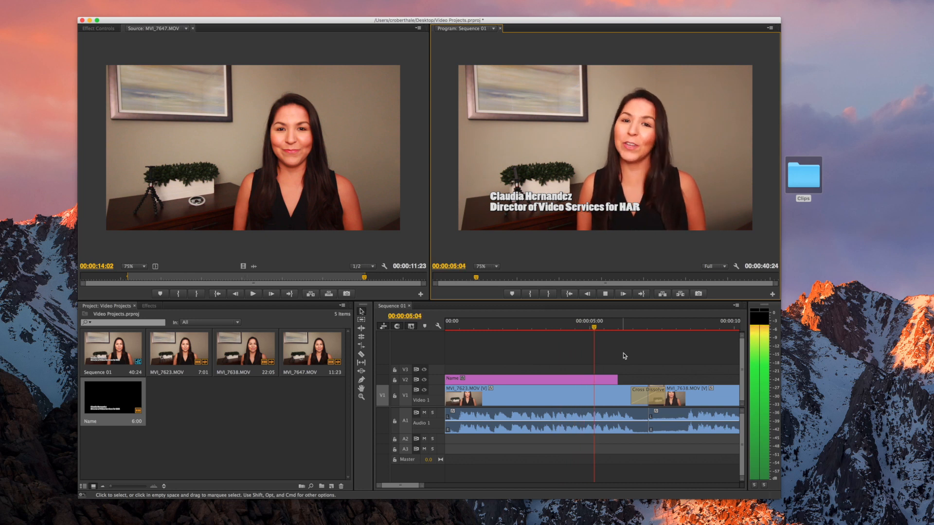
key("space")
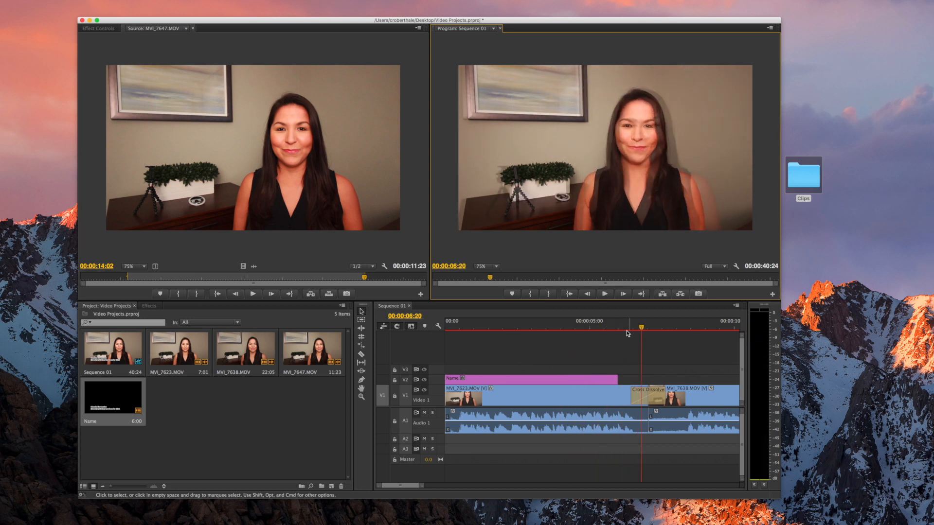
left_click(564, 328)
left_click(551, 379)
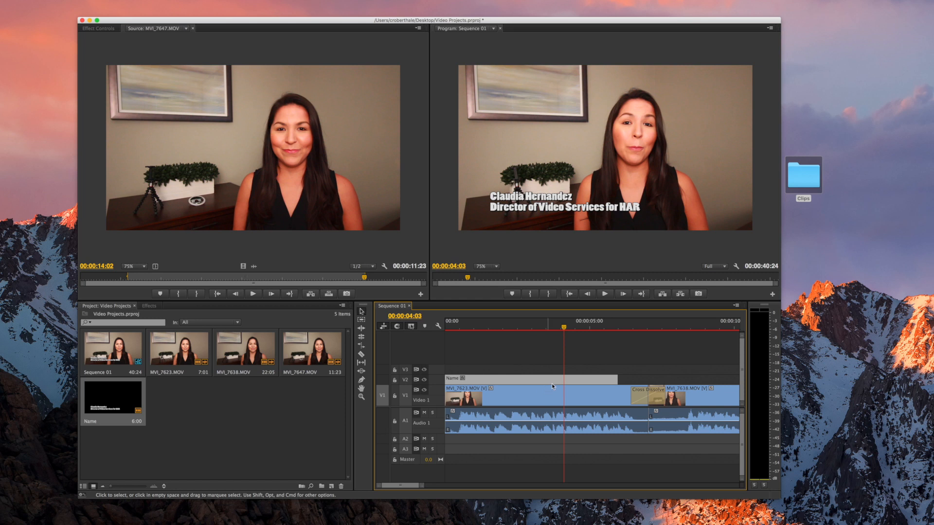
Place a Cross Dissolve at the Name title's start and preview the fade-in
left_click(153, 306)
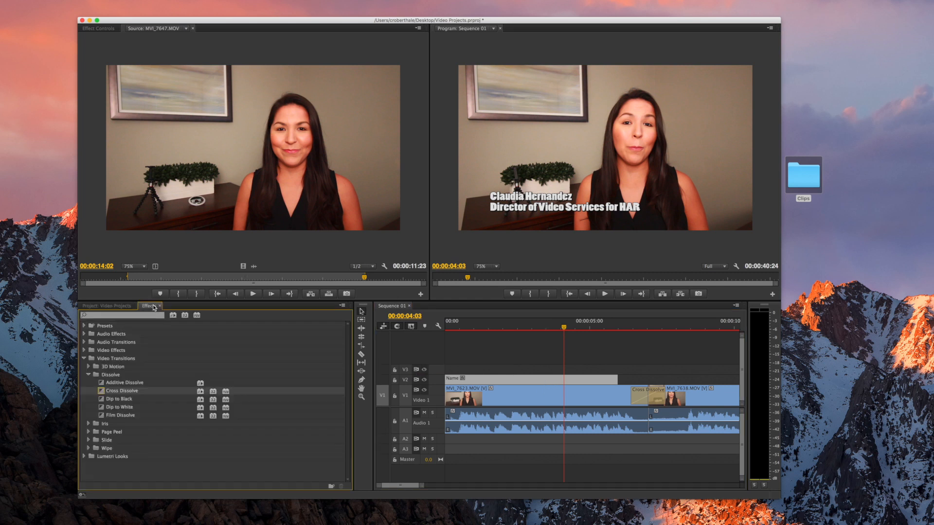
left_click_drag(153, 390, 450, 378)
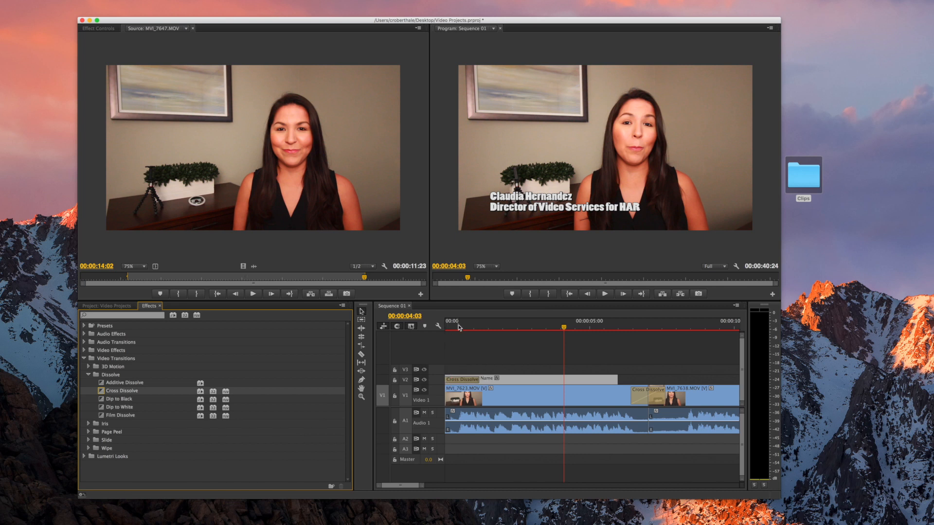
left_click(463, 326)
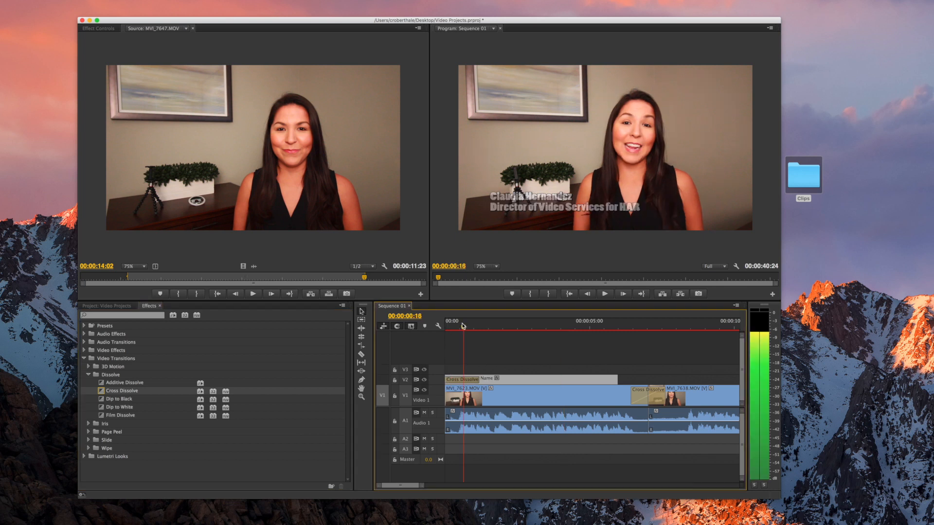
key("space")
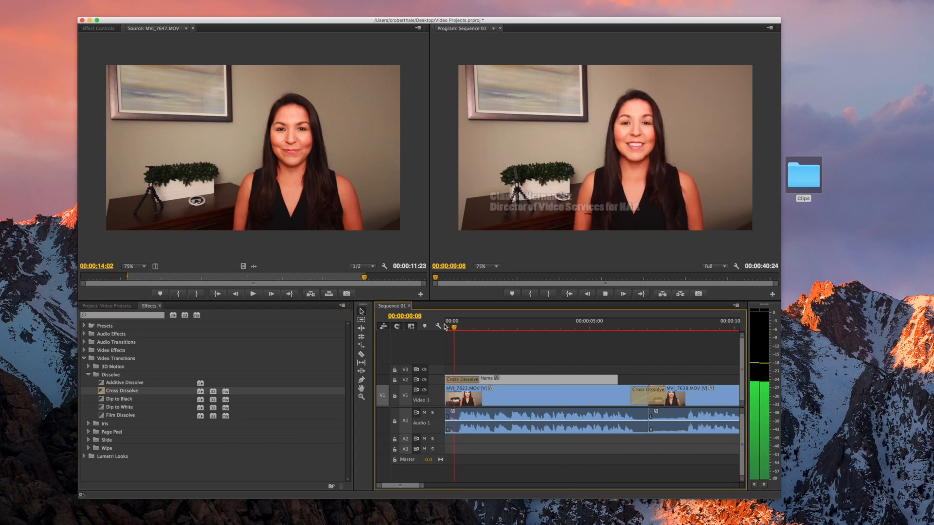
key("space")
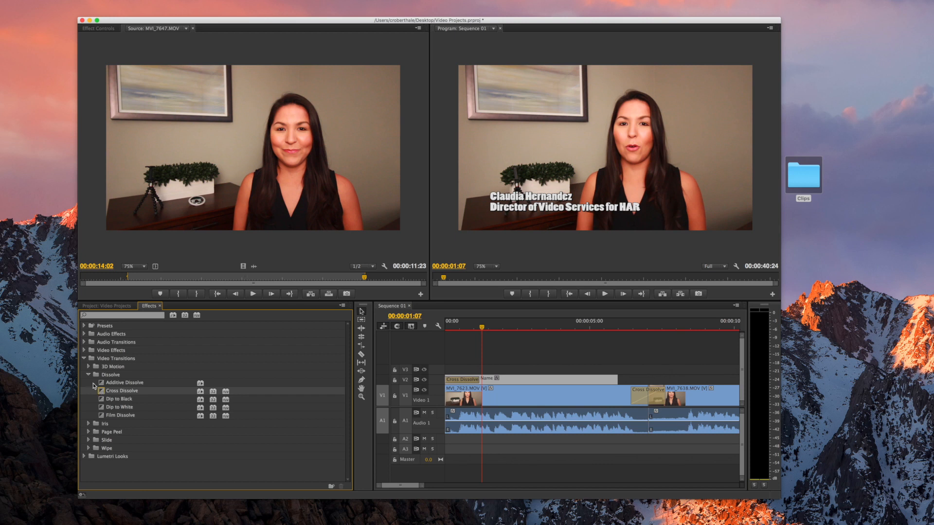
Add a Cross Dissolve where MVI_7647.MOV begins on the timeline
left_click_drag(102, 392, 576, 369)
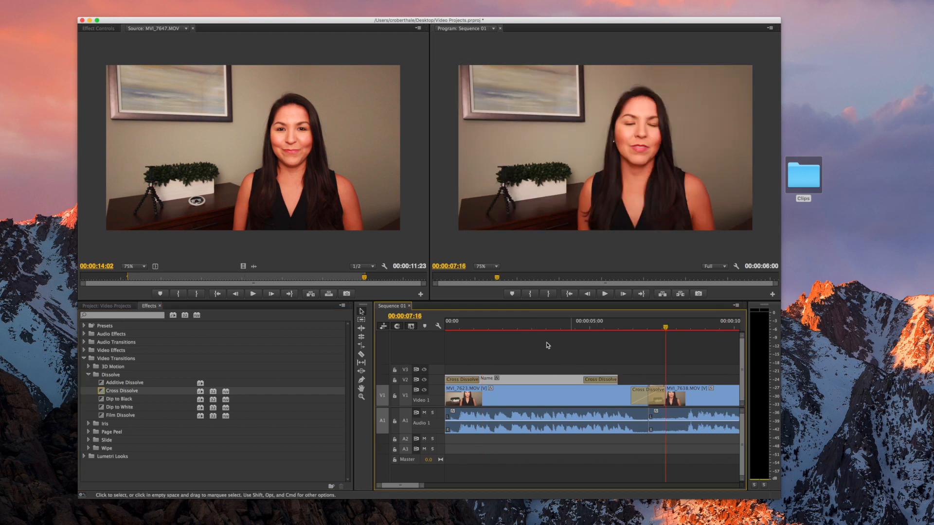
scroll(545, 344, "down", 5)
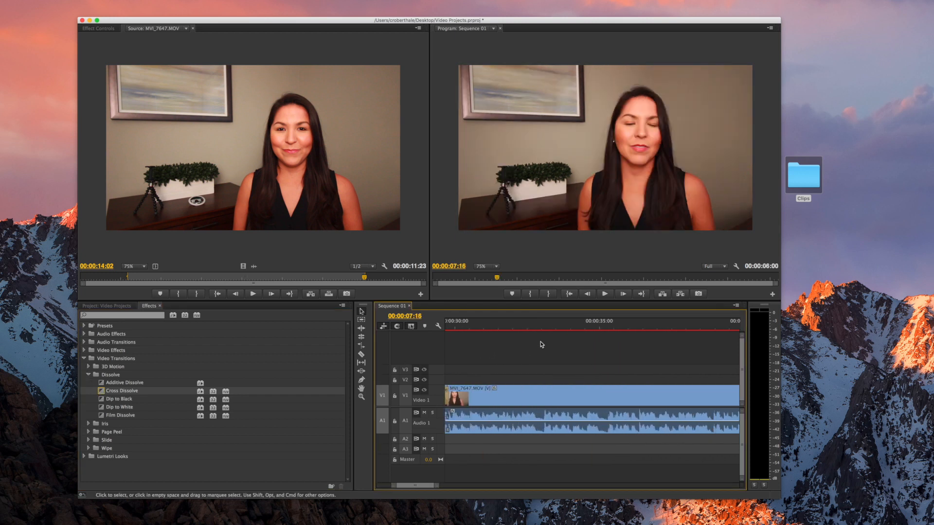
scroll(541, 345, "up", 5)
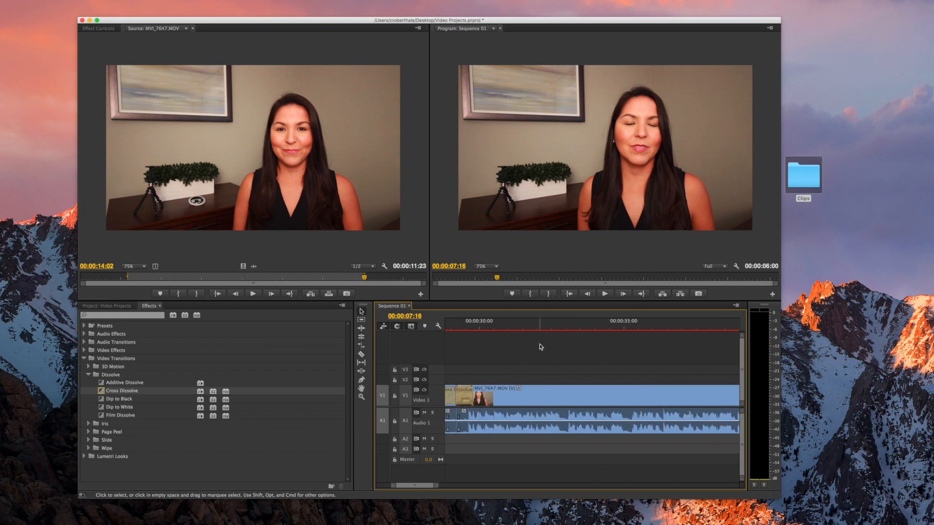
At 00:00:29:10, create a new Default Still title named 'call to action'
left_click(462, 325)
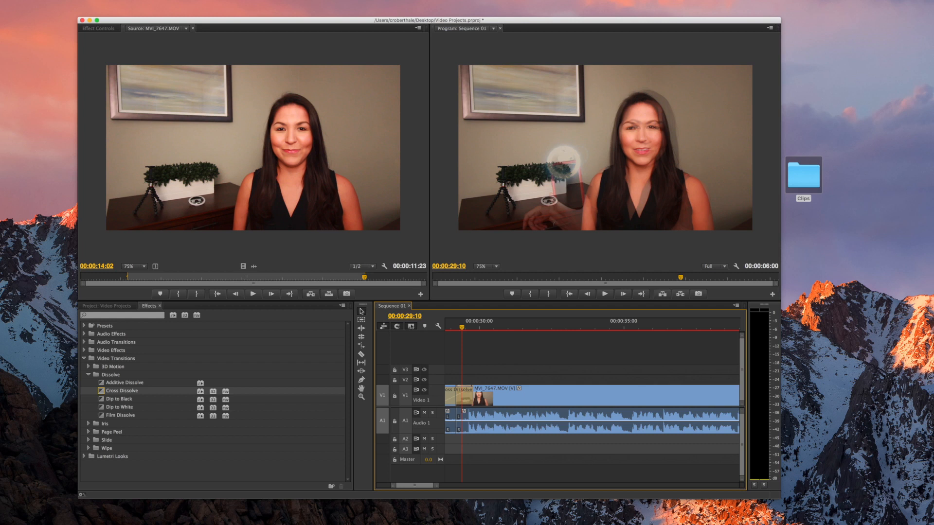
left_click(147, 0)
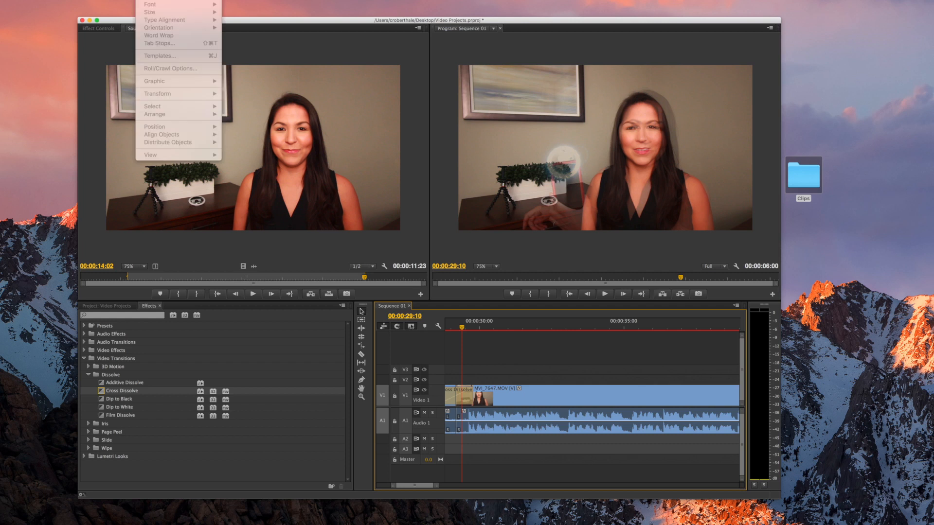
mouse_move(163, 0)
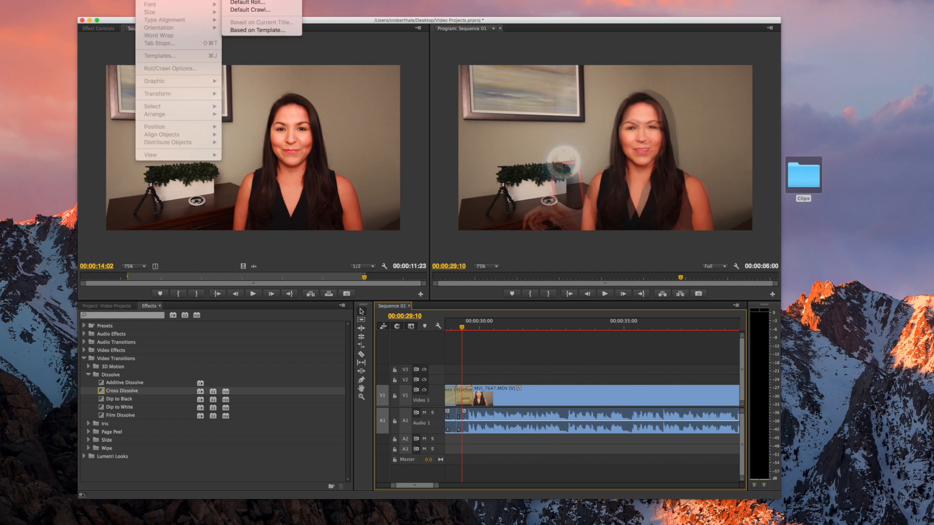
left_click(253, 2)
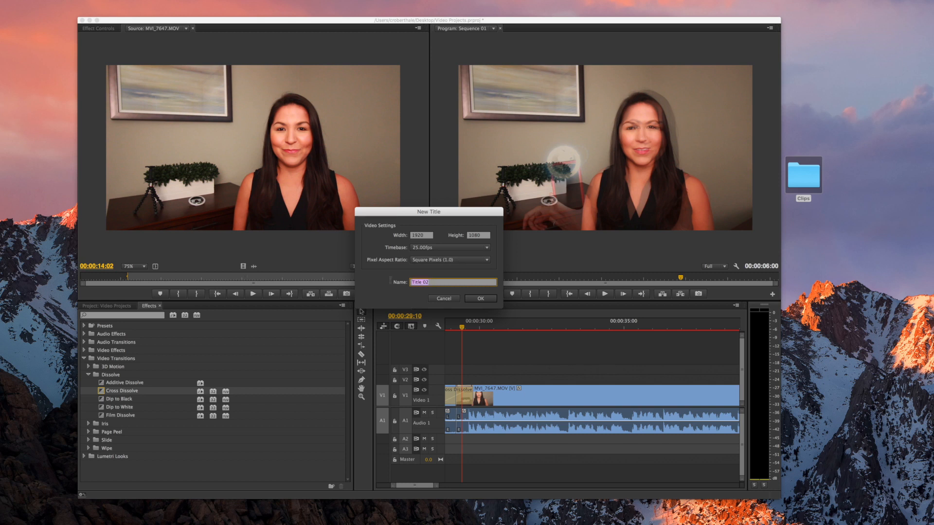
type("call to action")
left_click(479, 299)
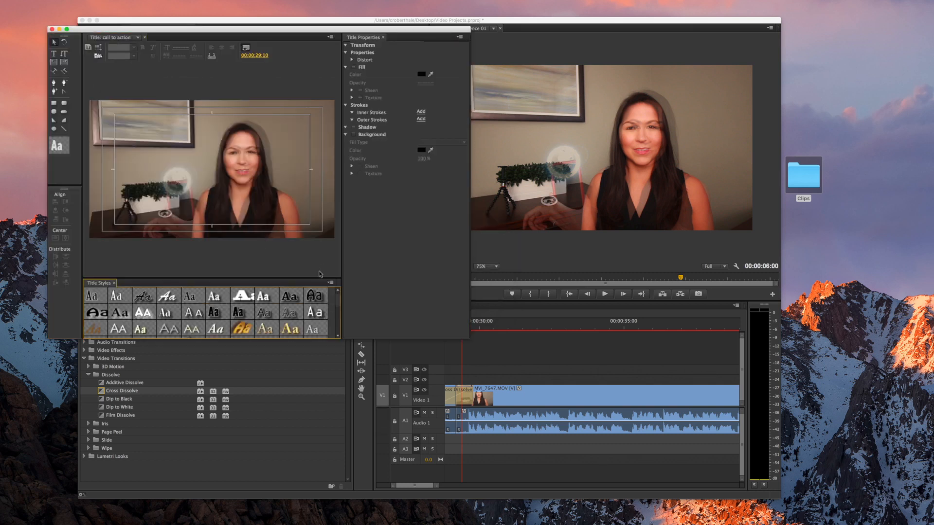
Apply the plain white title style and type 'Youtube.com/hartv' at the lower left of the frame
scroll(290, 349, "down", 4)
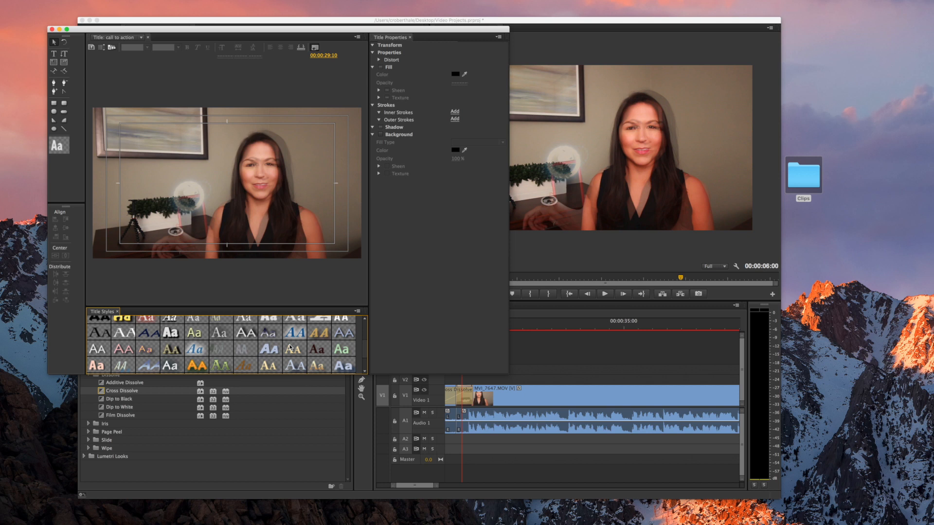
scroll(290, 348, "down", 8)
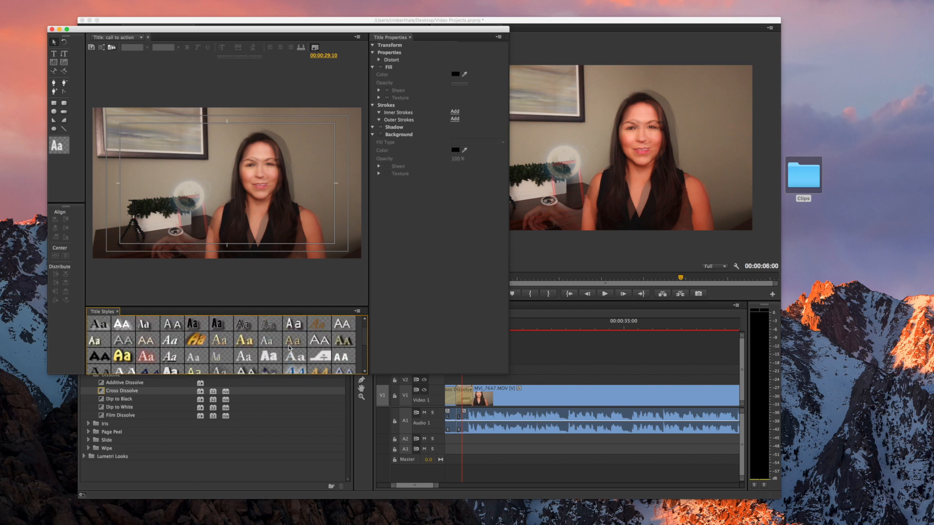
scroll(328, 340, "down", 5)
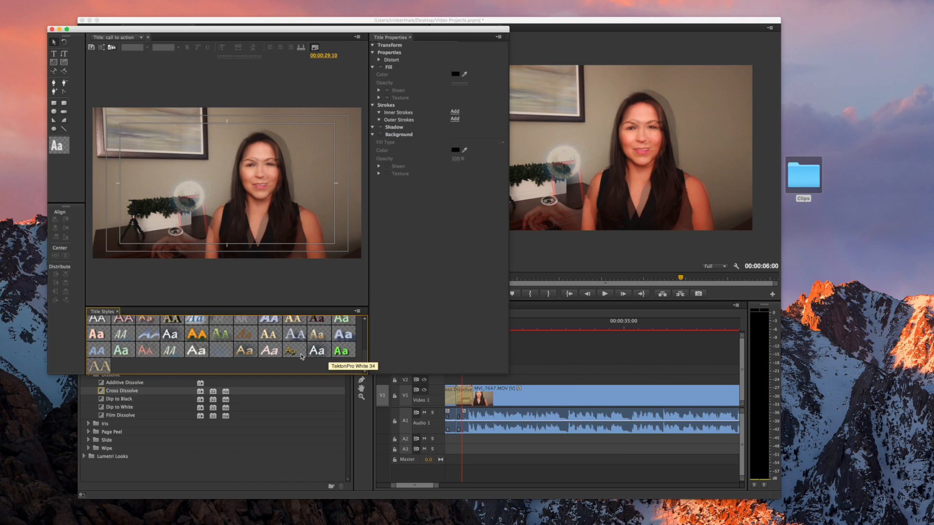
left_click(194, 353)
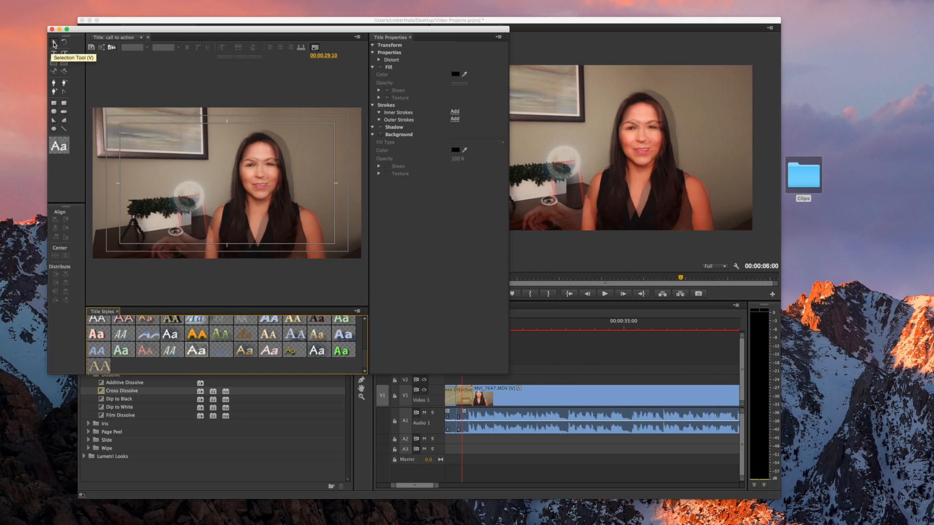
left_click(54, 53)
left_click(122, 230)
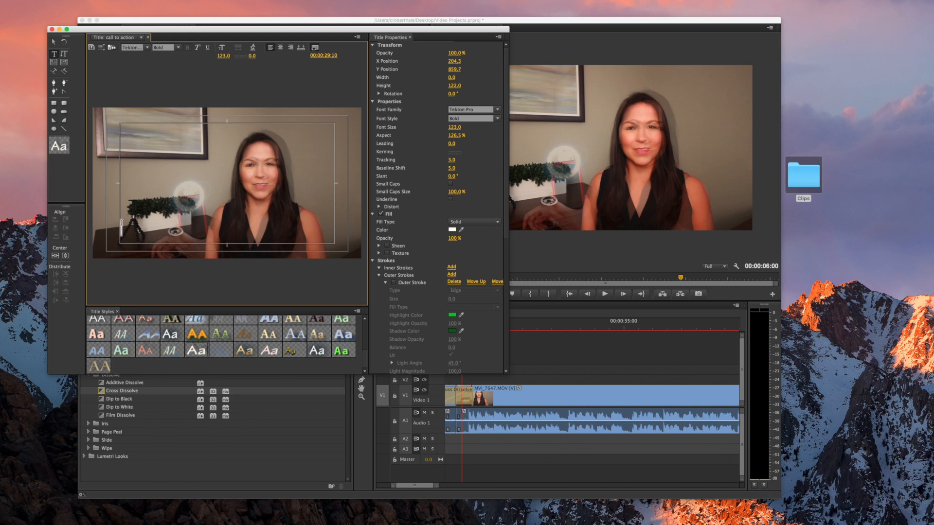
type("Yo")
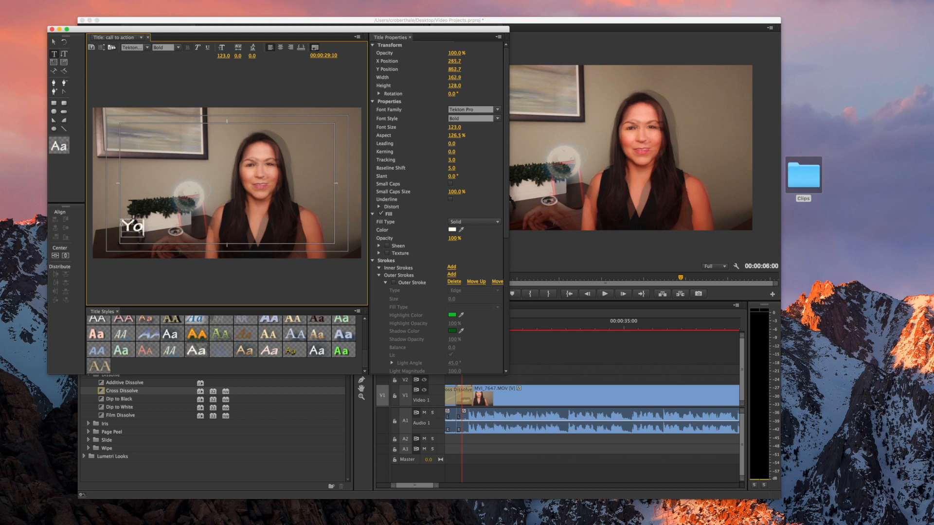
type("utube.com/")
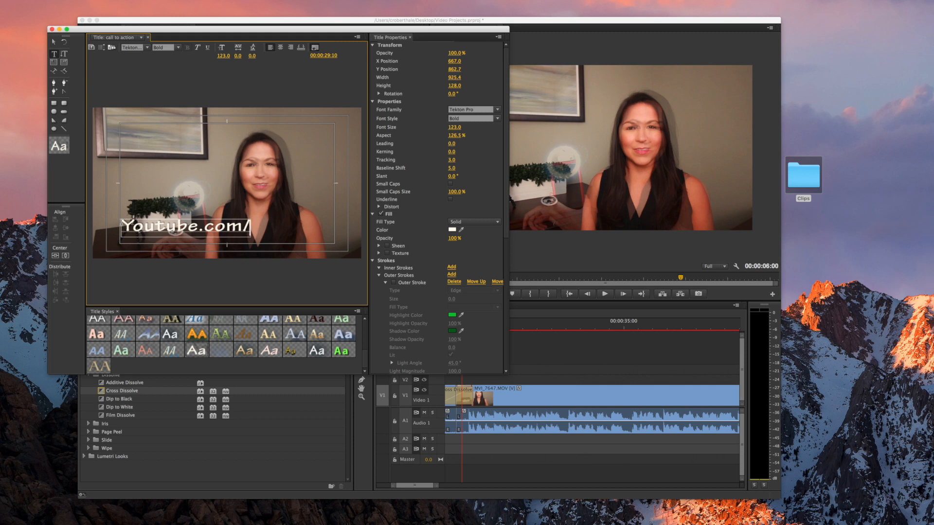
type("hartv")
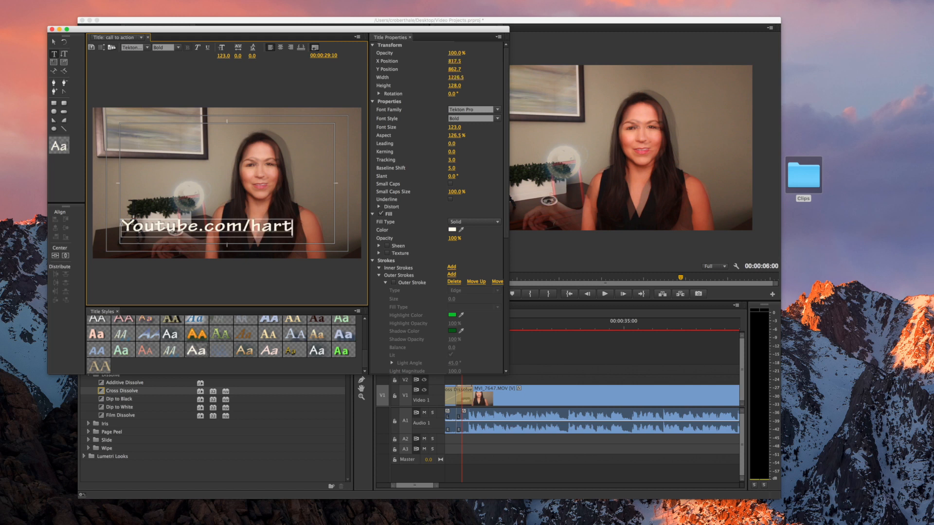
Set the Youtube.com/hartv text to Marker Felt at size 90 and save the project
left_click_drag(303, 226, 117, 223)
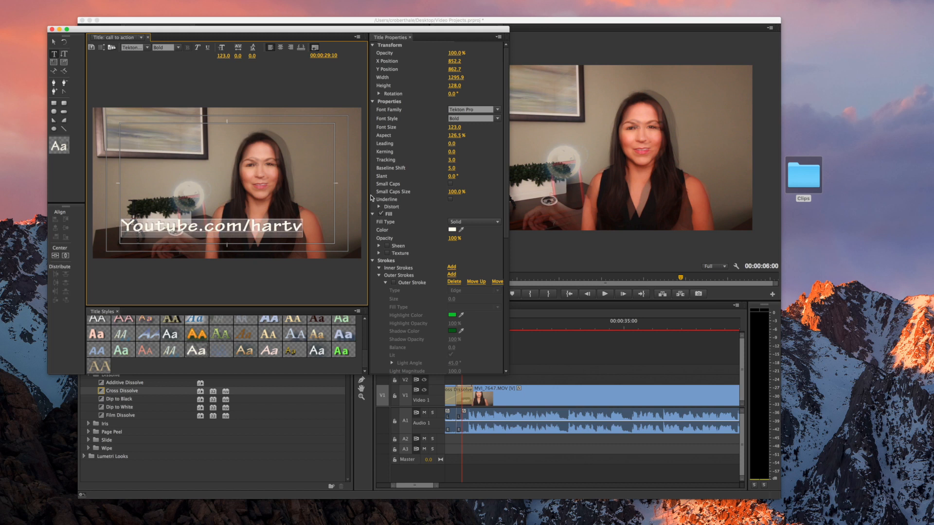
left_click(498, 110)
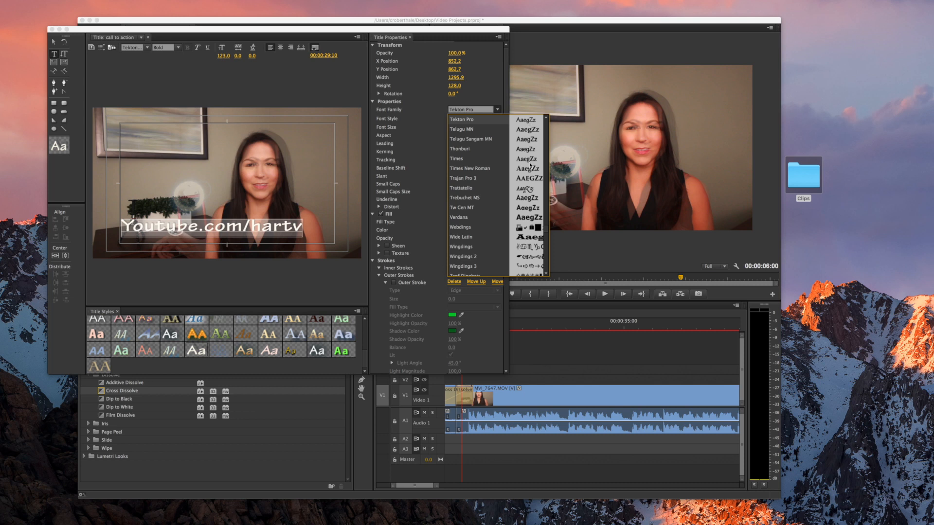
scroll(521, 209, "up", 10)
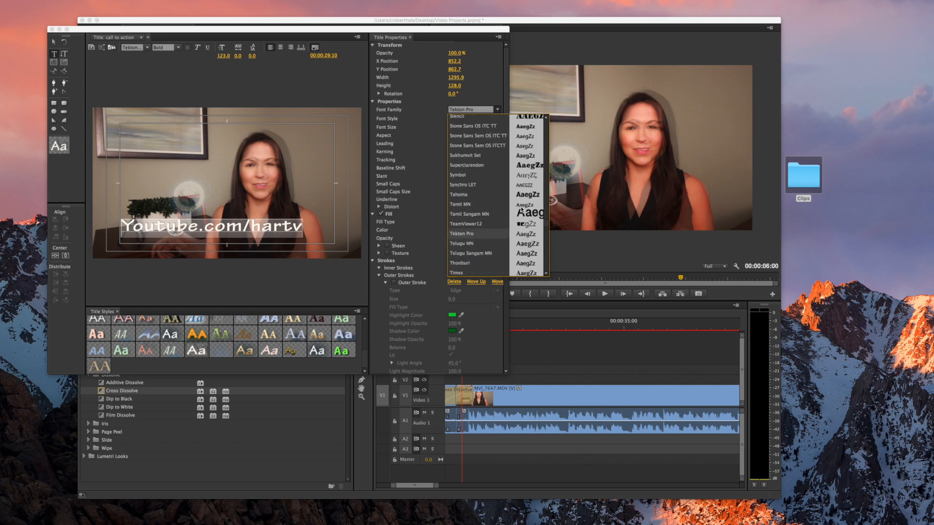
scroll(521, 209, "up", 15)
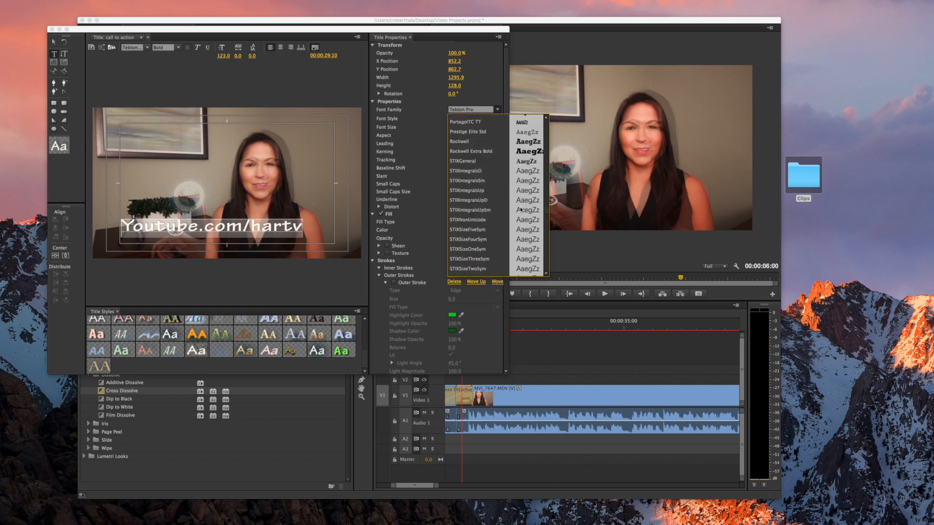
scroll(521, 209, "up", 8)
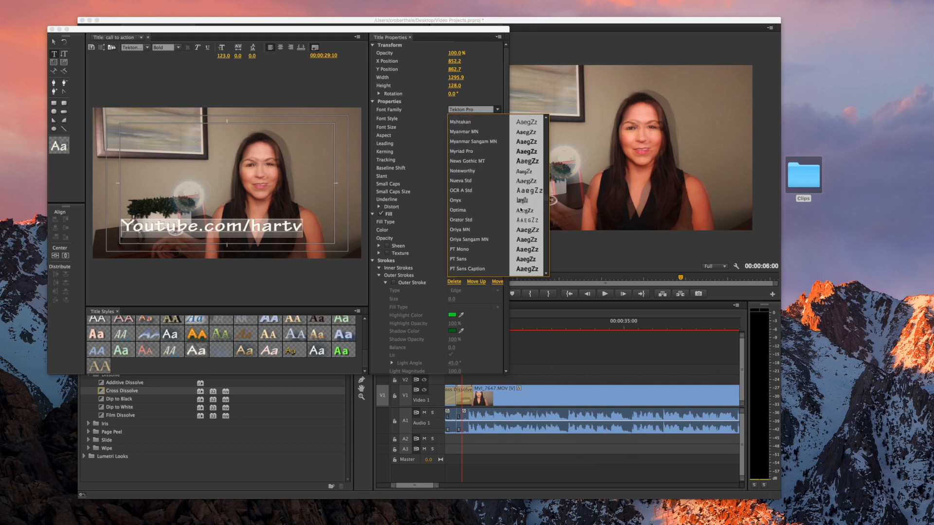
scroll(521, 209, "up", 1)
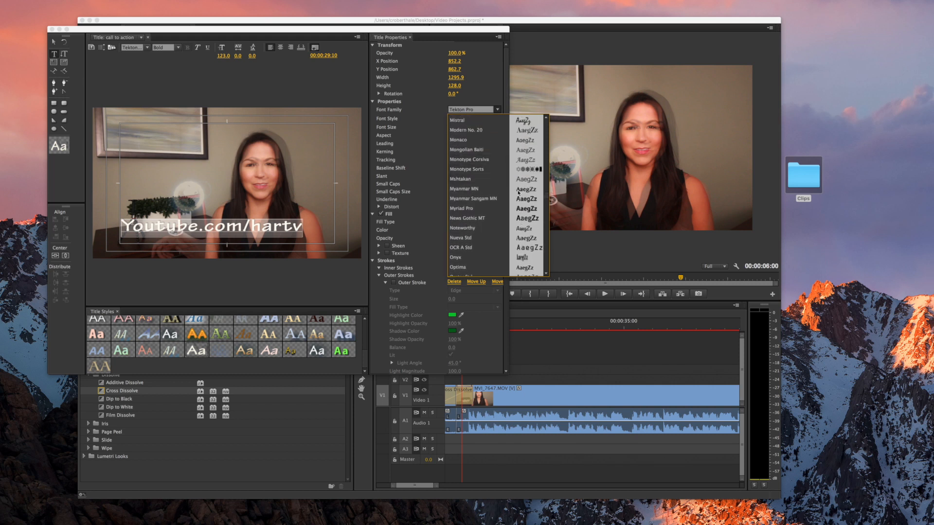
scroll(484, 205, "up", 11)
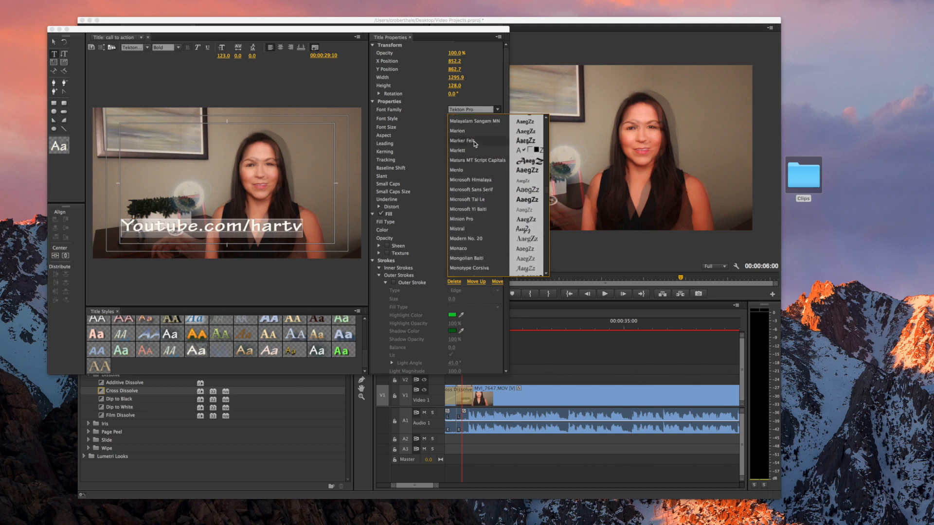
left_click(475, 143)
left_click_drag(456, 128, 438, 128)
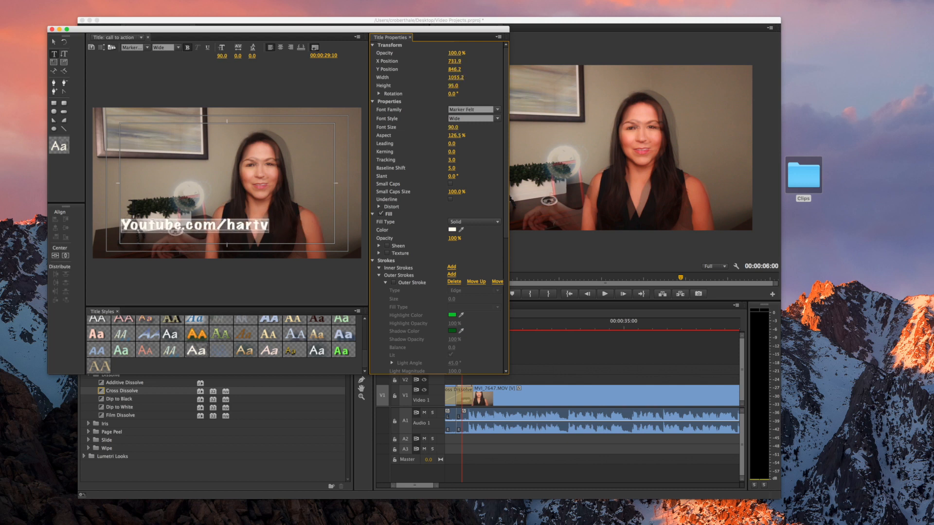
key("super+s")
Move the text right and down in the frame, then close the Titler
left_click(54, 43)
left_click(237, 227)
left_click_drag(239, 225, 305, 235)
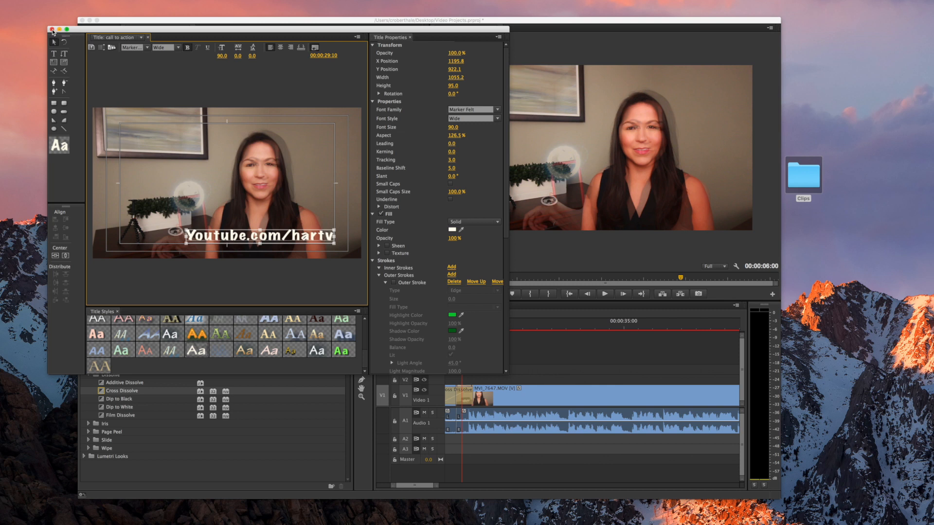
left_click(52, 30)
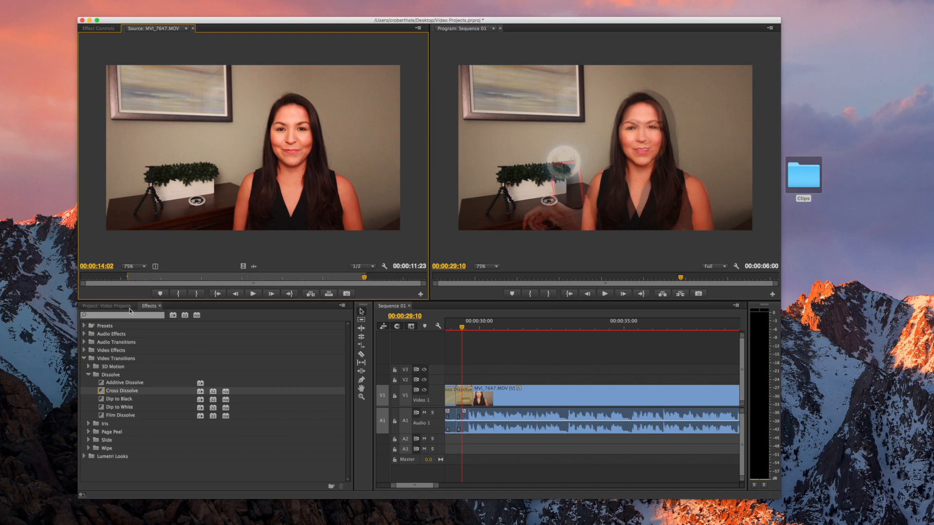
Drag the call to action title from the Project bin onto the timeline over the last clip
left_click(117, 307)
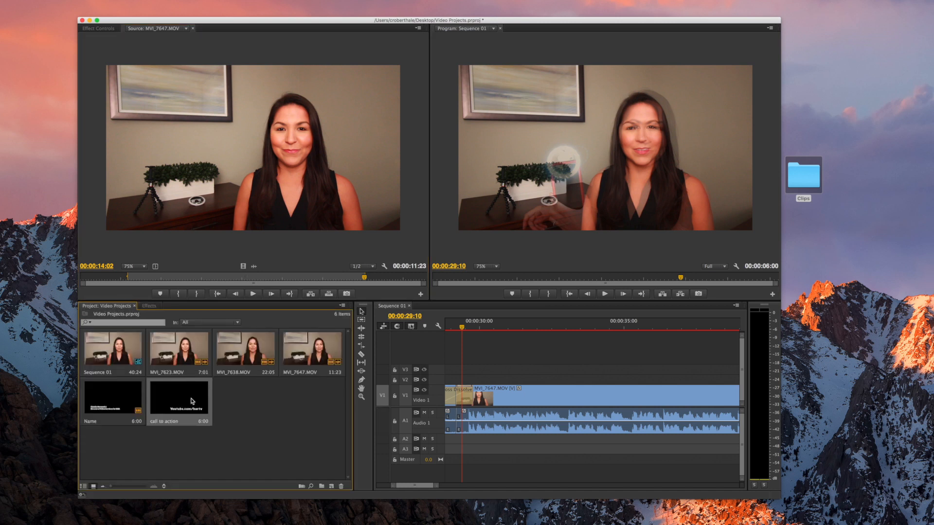
left_click_drag(462, 327, 514, 328)
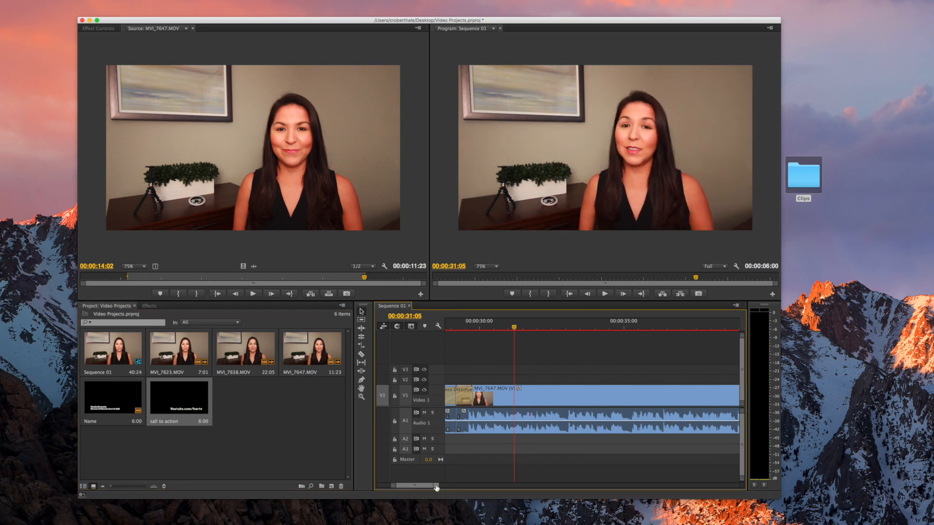
left_click_drag(436, 488, 426, 487)
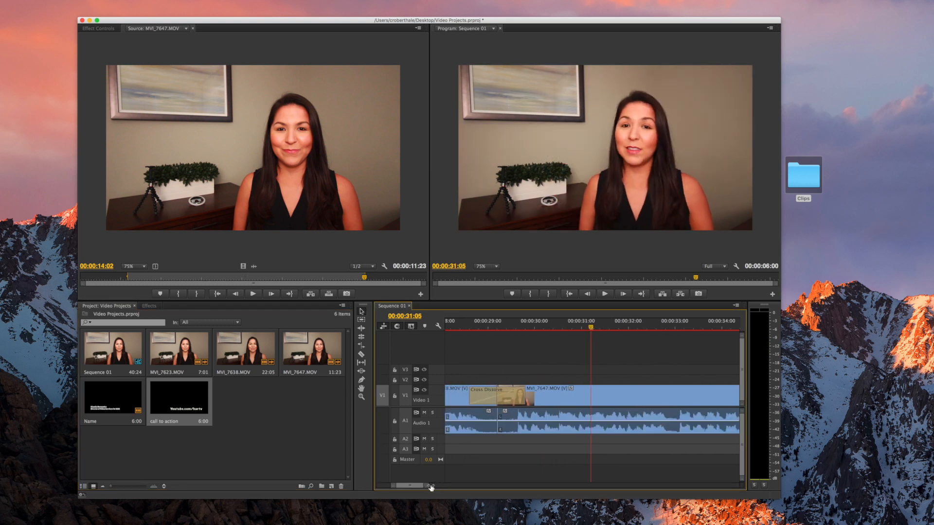
left_click_drag(170, 403, 539, 365)
Zoom the timeline out and move the call to action title down to track V2
scroll(569, 366, "right", 5)
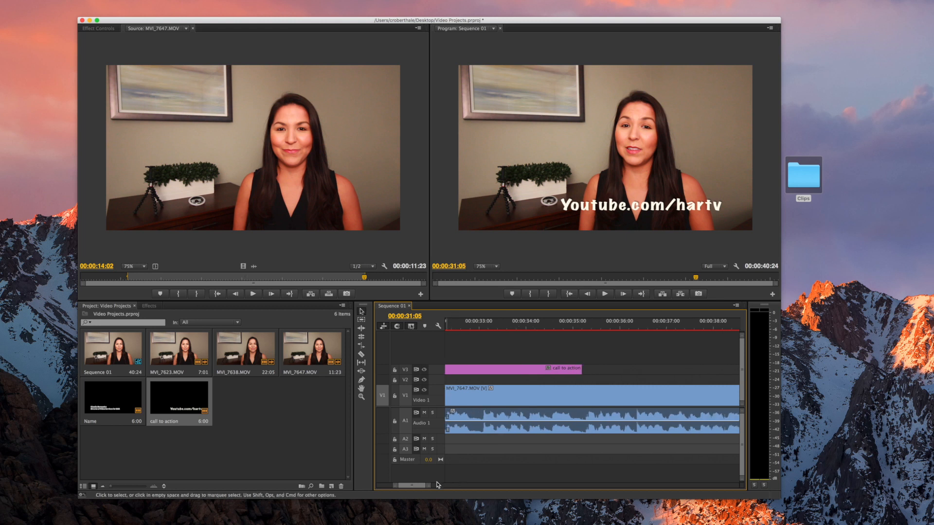
left_click_drag(430, 486, 469, 490)
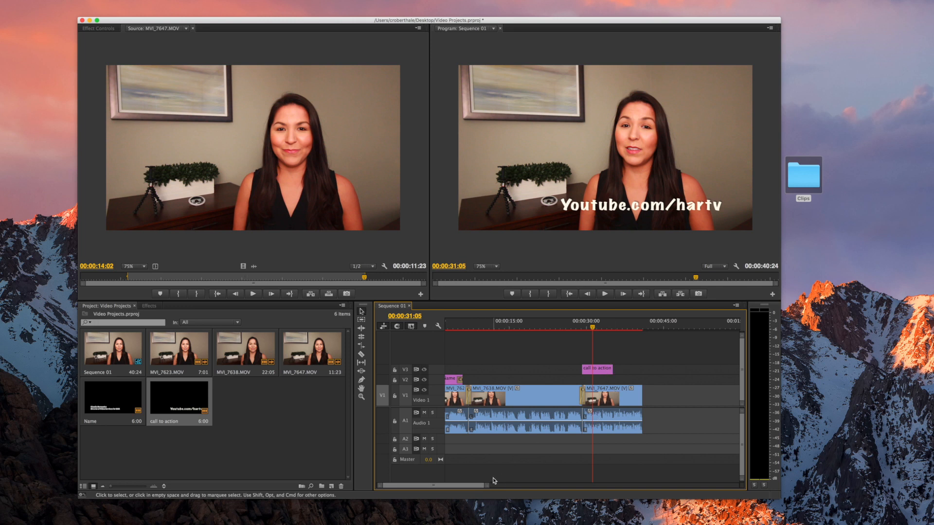
left_click_drag(488, 487, 486, 488)
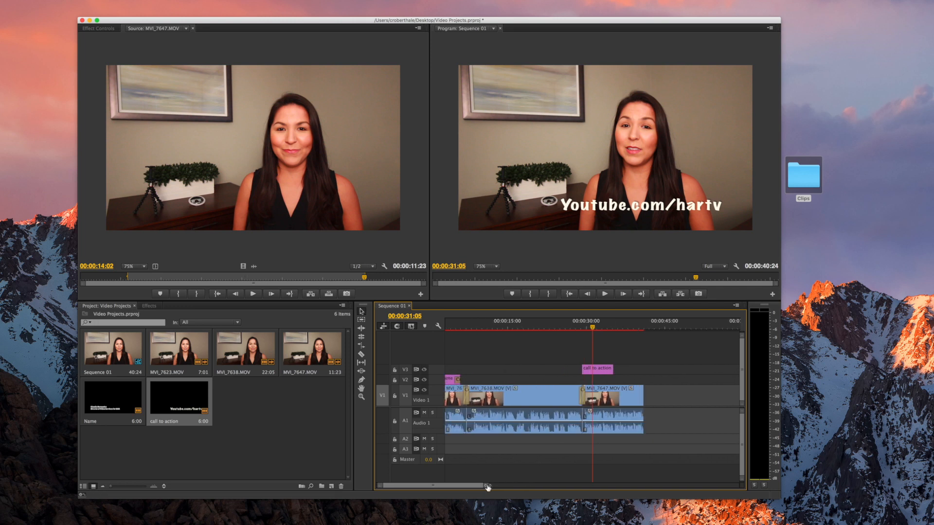
scroll(518, 473, "up", 2)
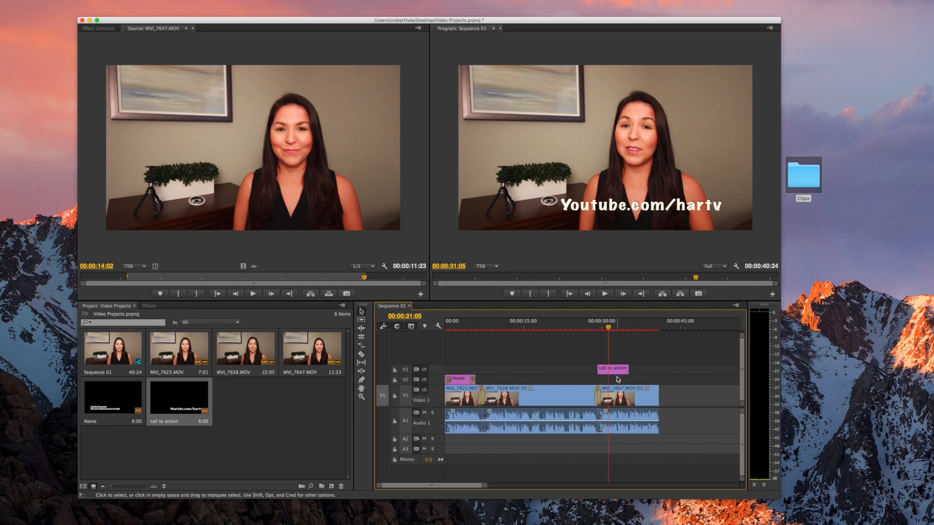
mouse_move(617, 370)
left_mouse_down()
mouse_move(657, 379)
mouse_move(609, 379)
left_mouse_up()
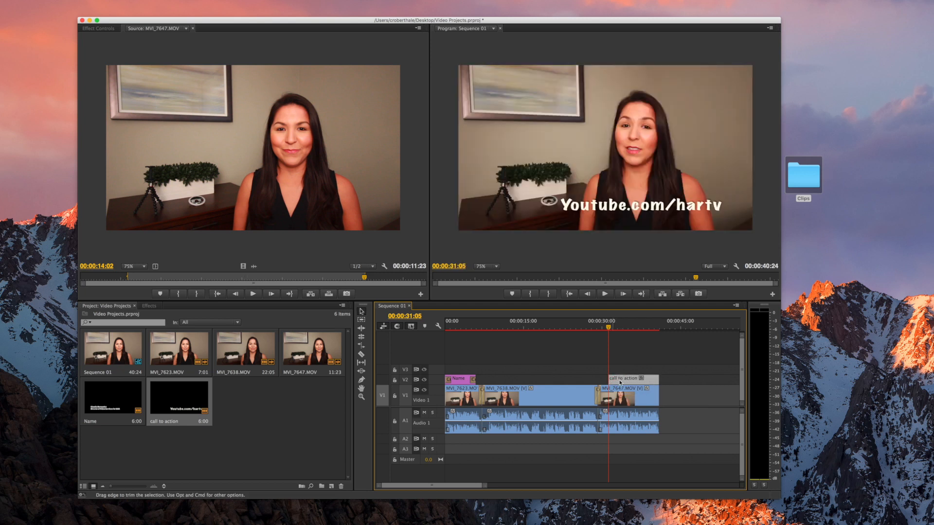
Add a Cross Dissolve to the call to action title's start and play the ending from about 30 seconds
left_click(148, 306)
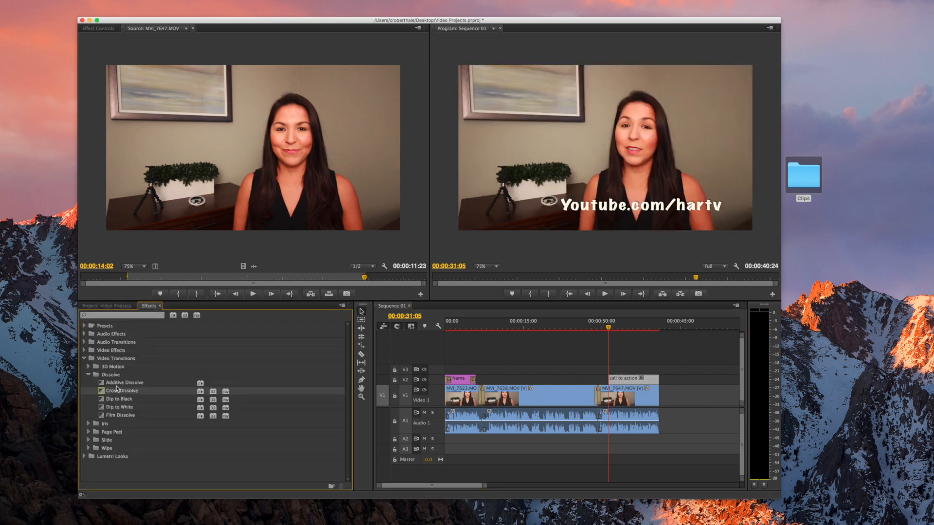
left_click_drag(103, 392, 611, 378)
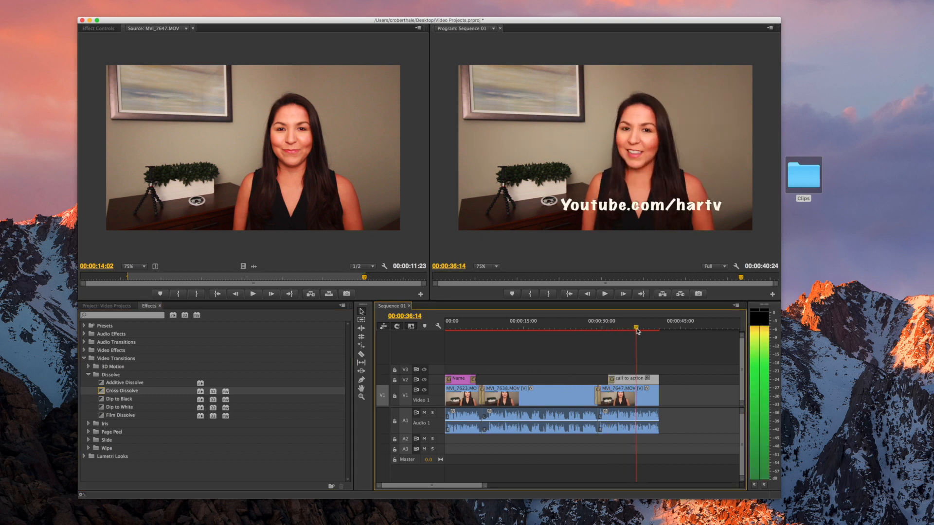
left_click_drag(637, 331, 589, 334)
key("space")
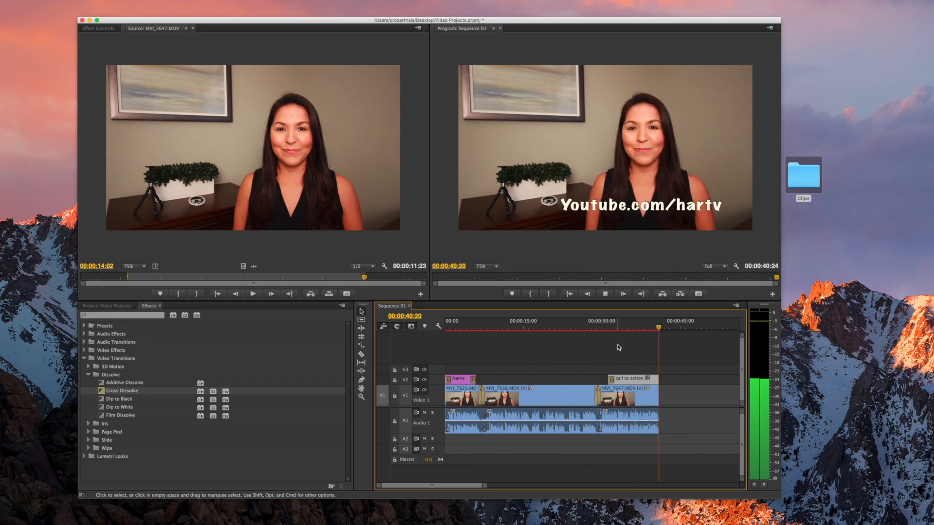
Return to the sequence start, show the Project panel and make Sequence 01 the active timeline
left_click_drag(659, 329, 537, 327)
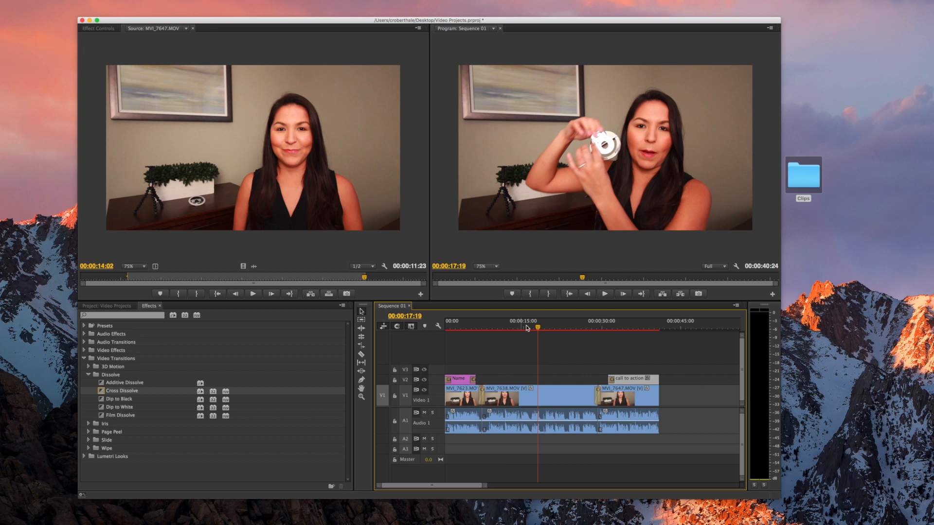
left_click_drag(539, 330, 443, 345)
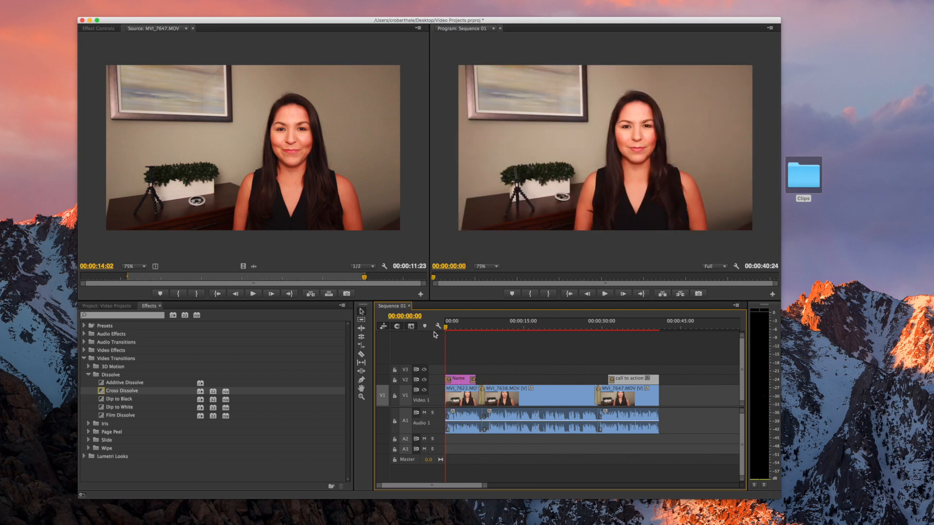
left_click(107, 305)
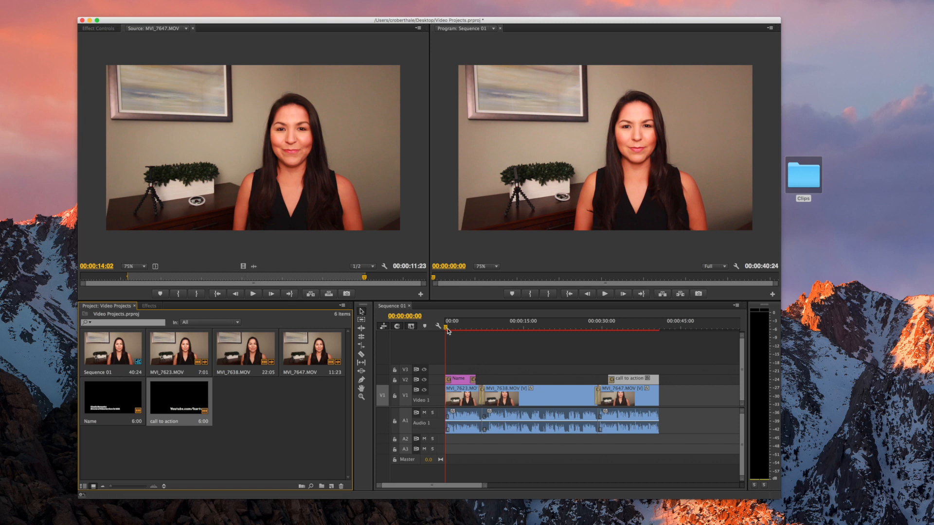
left_click(445, 330)
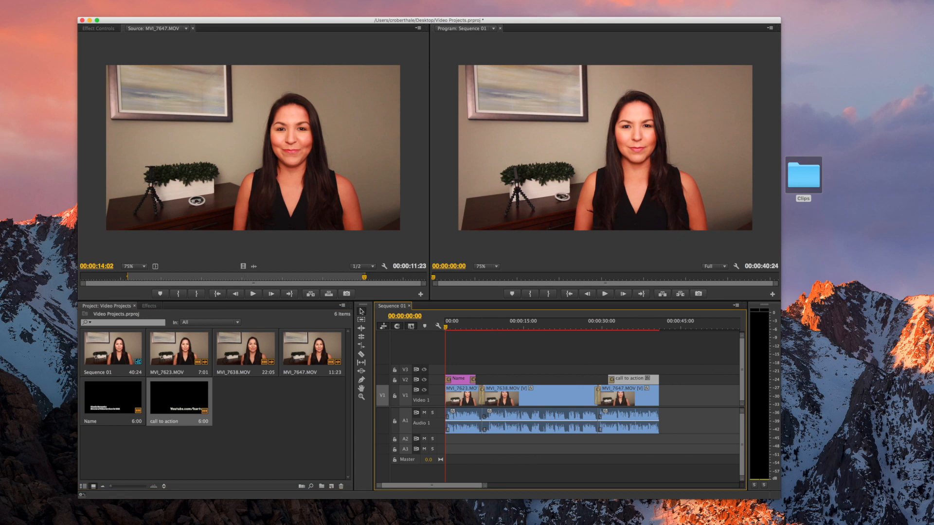
left_click(34, 0)
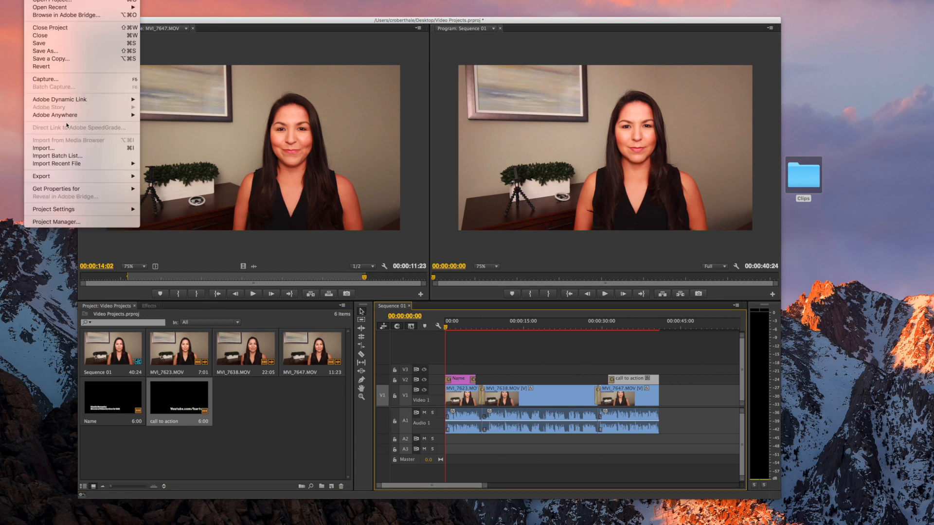
Export Sequence 01.mov in QuickTime format with the HD 1080p 25 preset to the Desktop
mouse_move(62, 176)
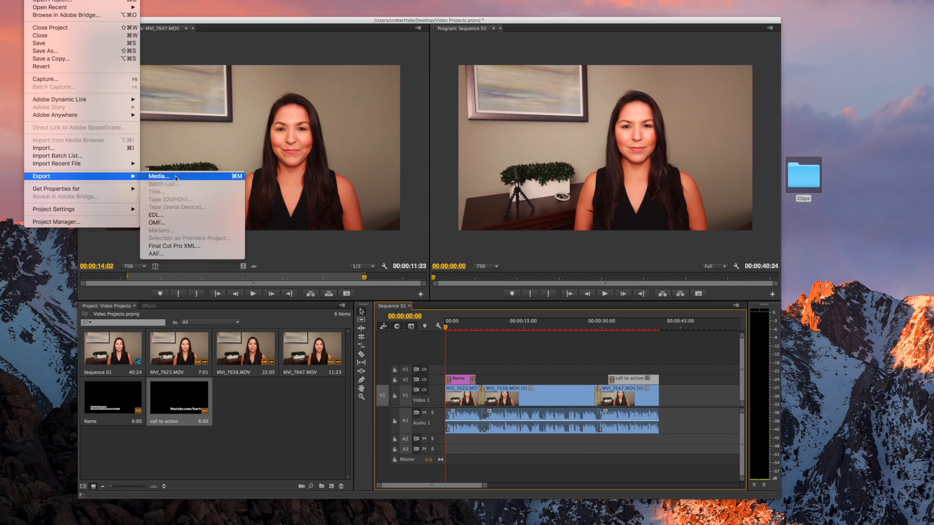
left_click(176, 177)
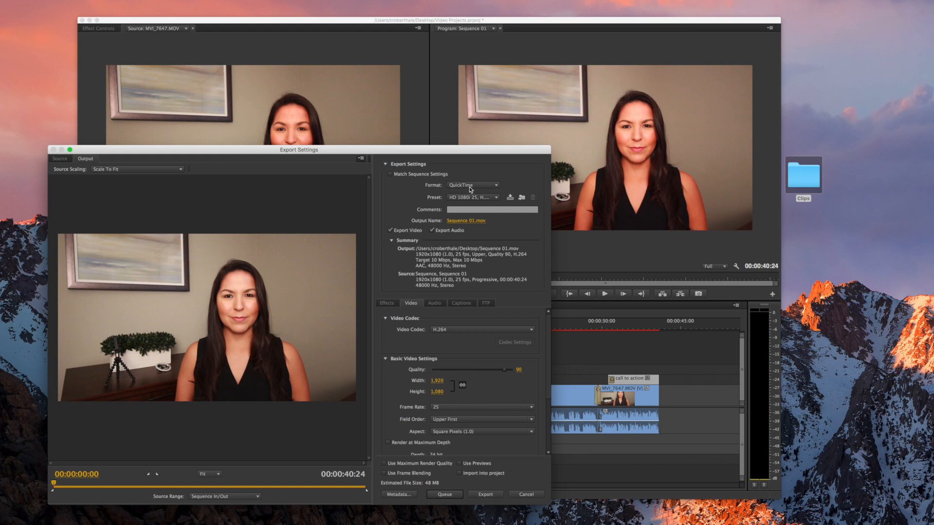
left_click(495, 187)
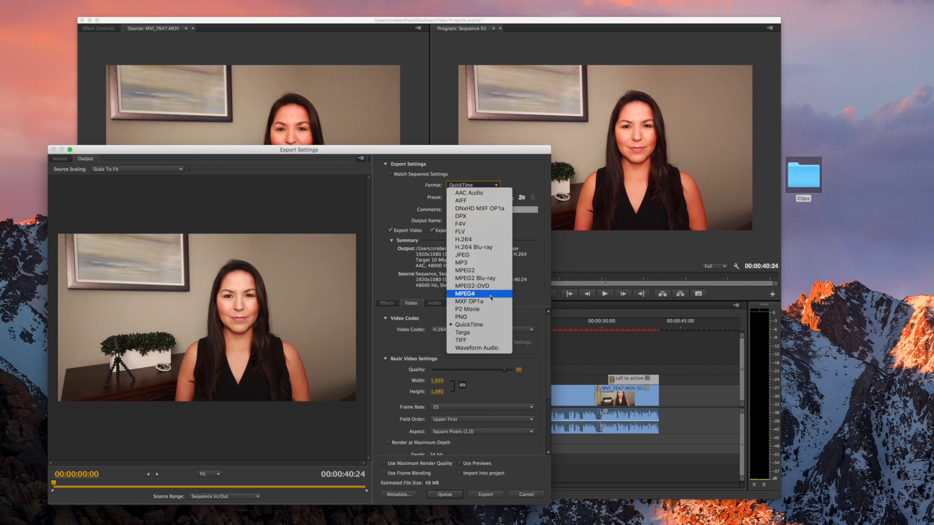
left_click(501, 168)
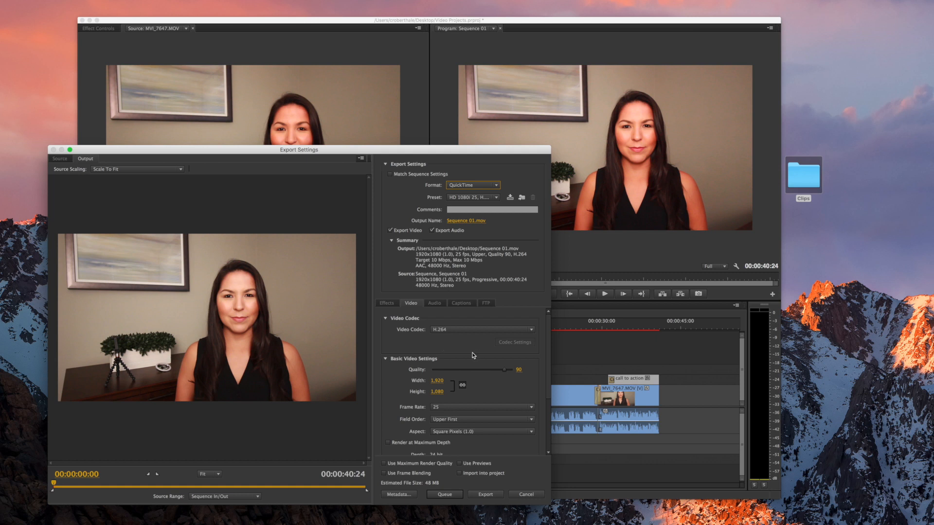
scroll(473, 355, "down", 5)
scroll(472, 355, "up", 5)
left_click(486, 494)
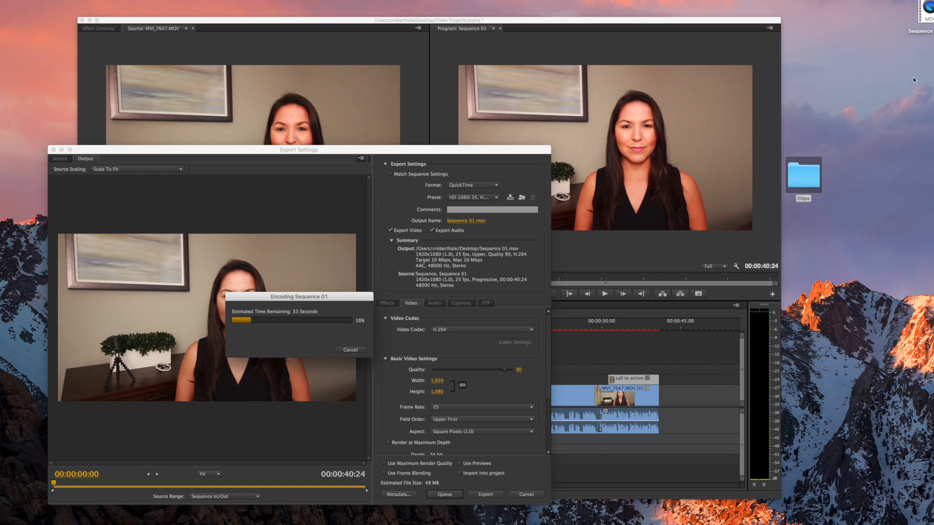
left_click_drag(928, 10, 854, 63)
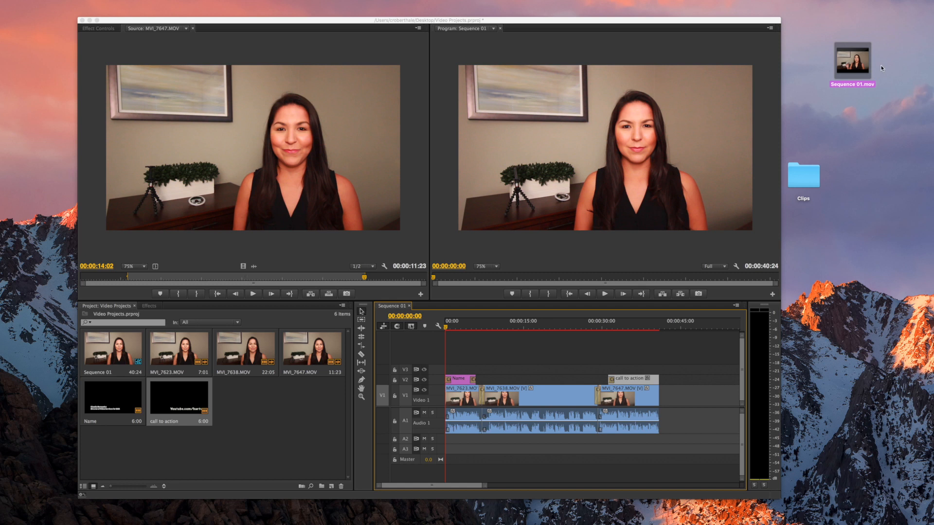
mouse_move(861, 72)
double_click(867, 73)
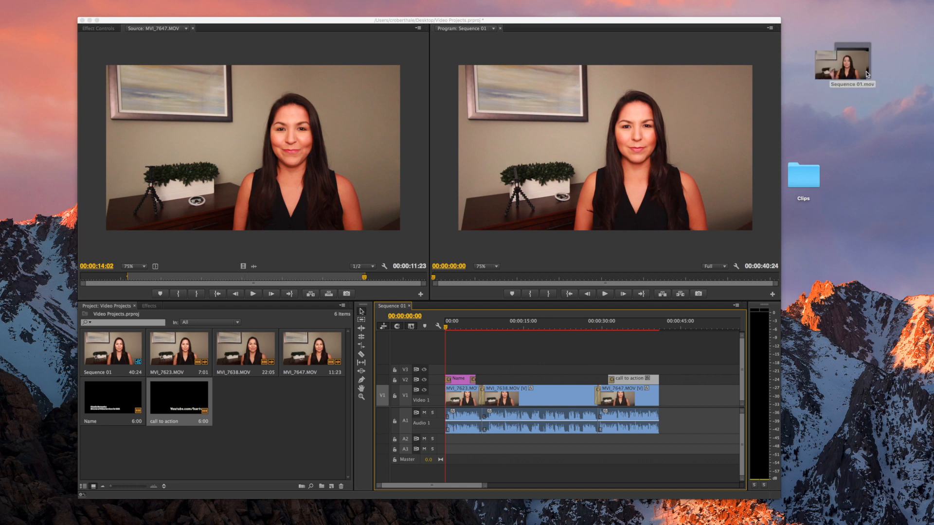
left_click(380, 372)
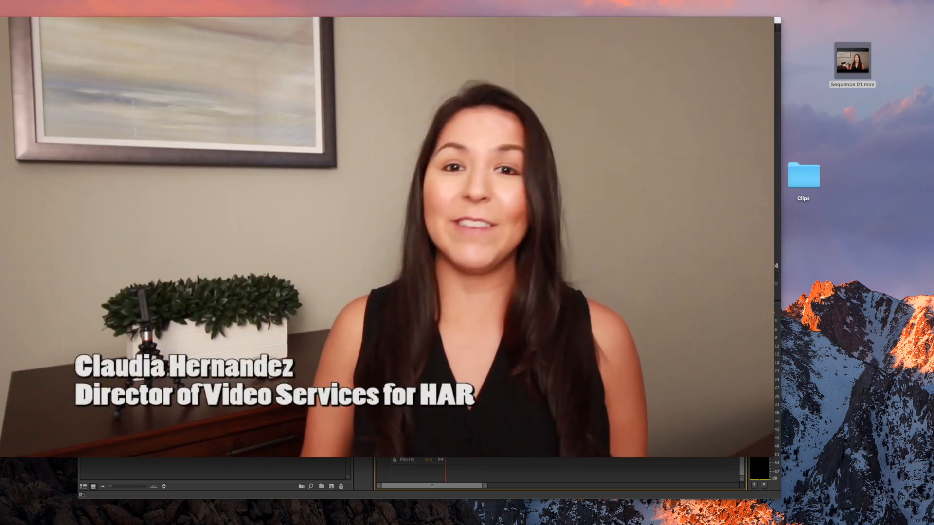
mouse_move(382, 370)
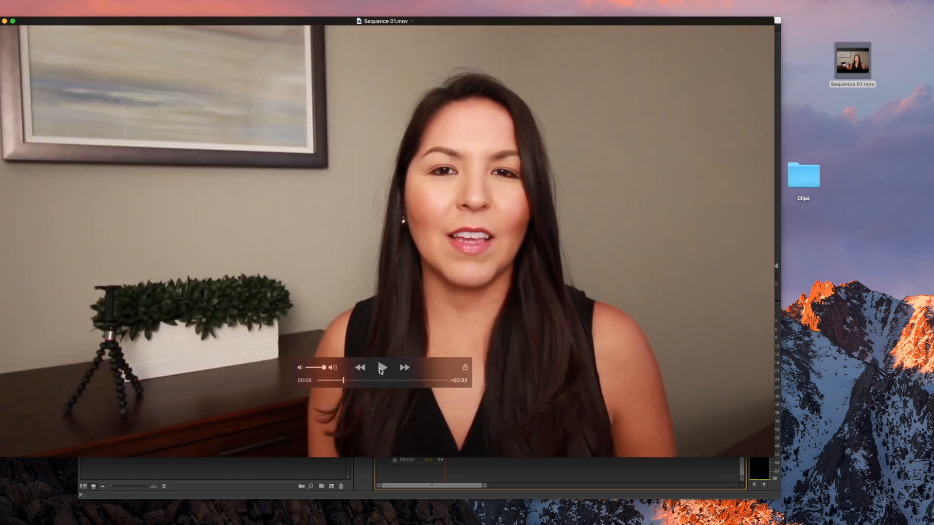
left_click_drag(343, 382, 400, 383)
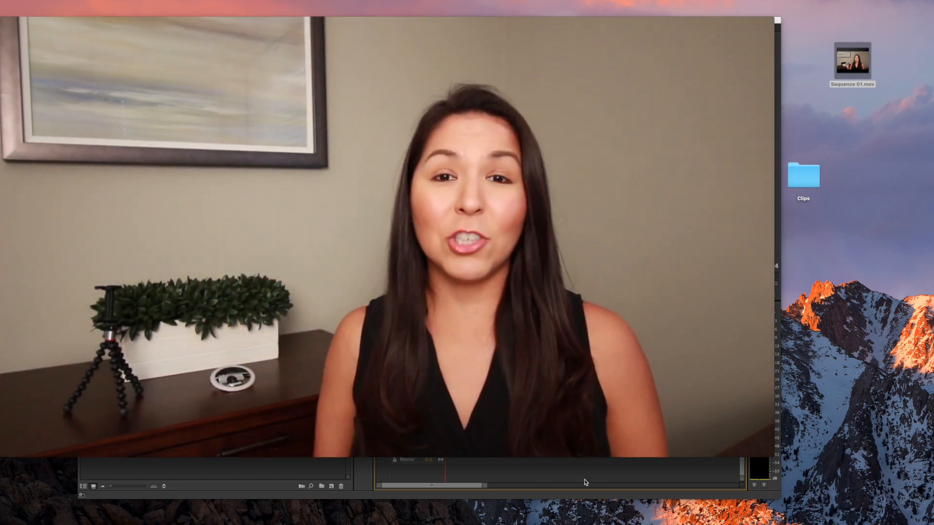
mouse_move(549, 444)
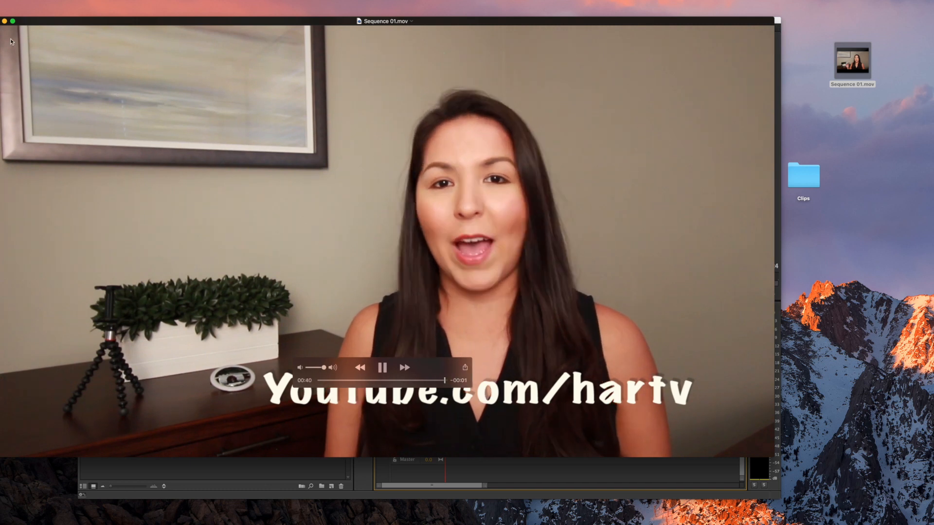
left_click(0, 21)
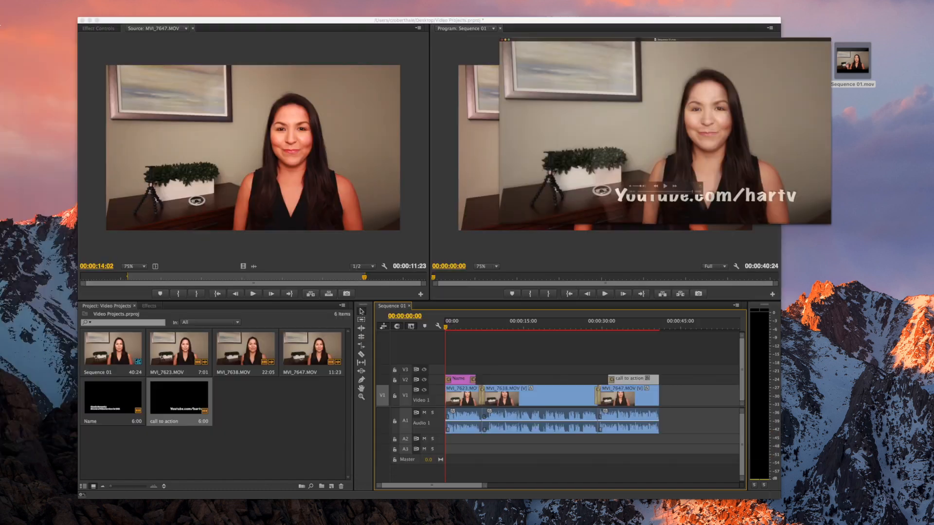